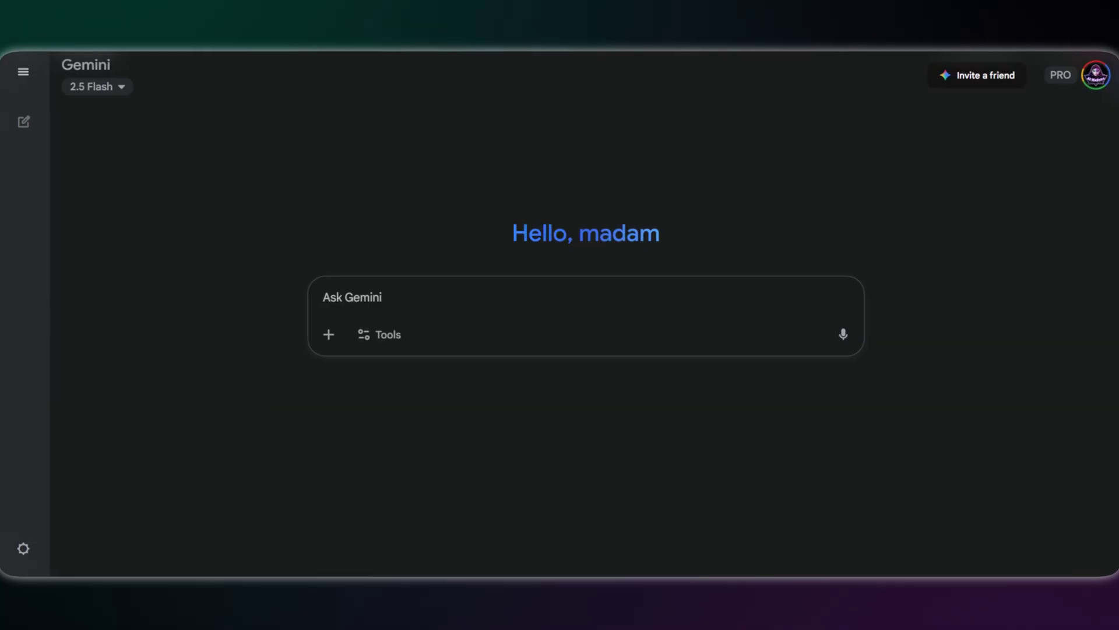
# Step: Submit the prompt that makes Gemini an expert character design assistant, asking one question at a time to create an original anime-style character
pyautogui.click(384, 293)
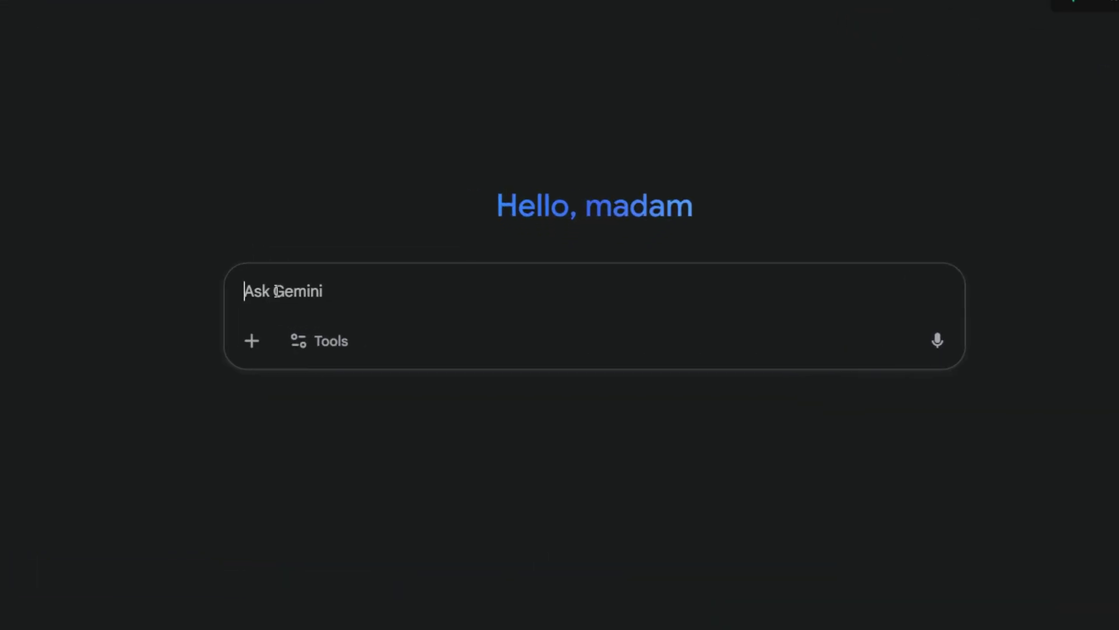
pyautogui.hotkey('ctrl', 'v')
pyautogui.moveTo(942, 269); pyautogui.dragTo(938, 310)
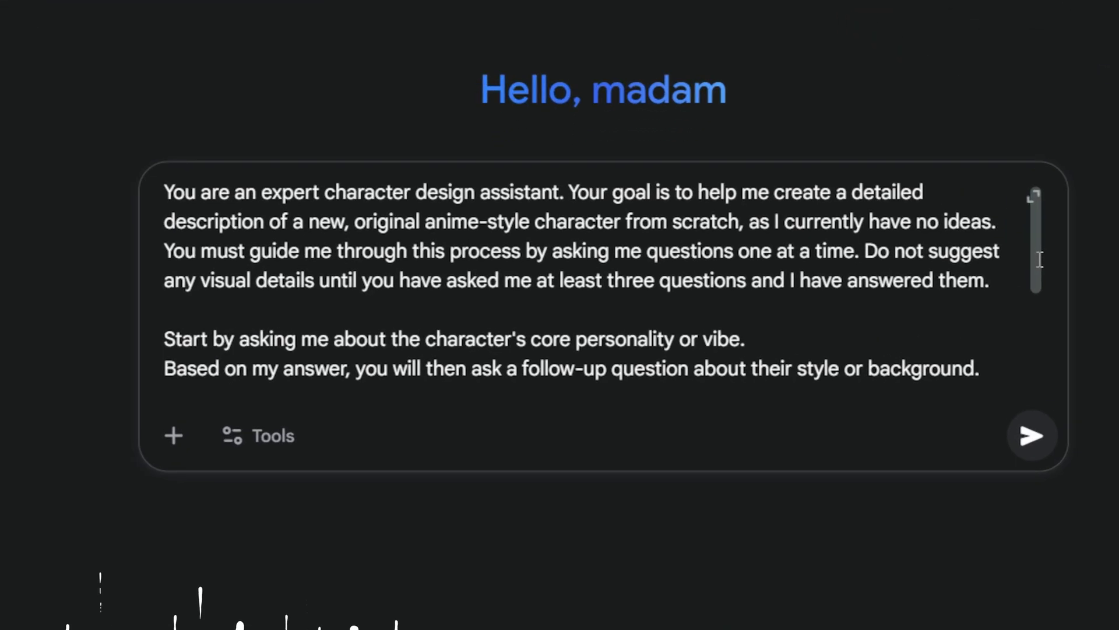
pyautogui.moveTo(1035, 309); pyautogui.dragTo(1037, 353)
pyautogui.click(1032, 435)
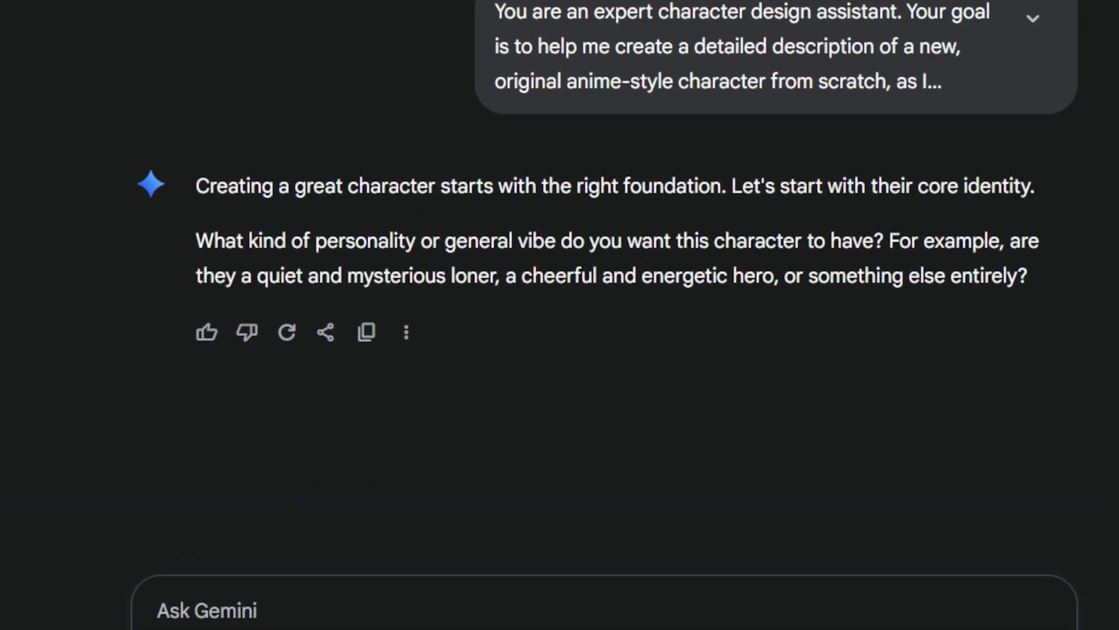
# Step: Answer the personality question with "I'm thinking of someone who is calm, highly intelligent, and a little bit mysterious."
pyautogui.click(424, 610)
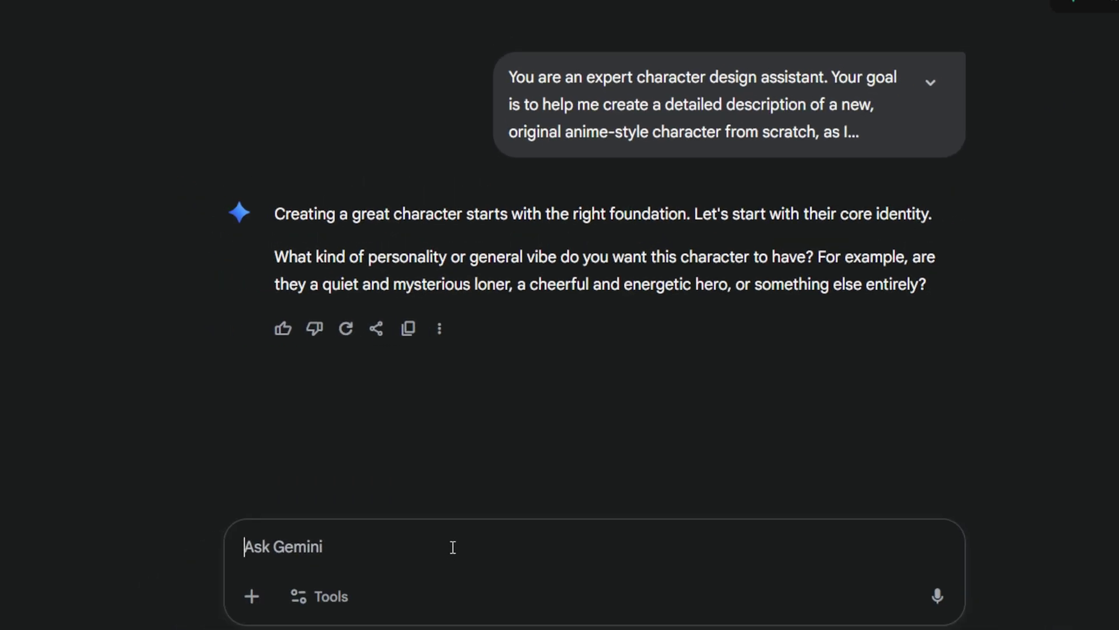
pyautogui.write("I'm thinking of someone who is calm, highly intelligent, and a little bit mysterious.")
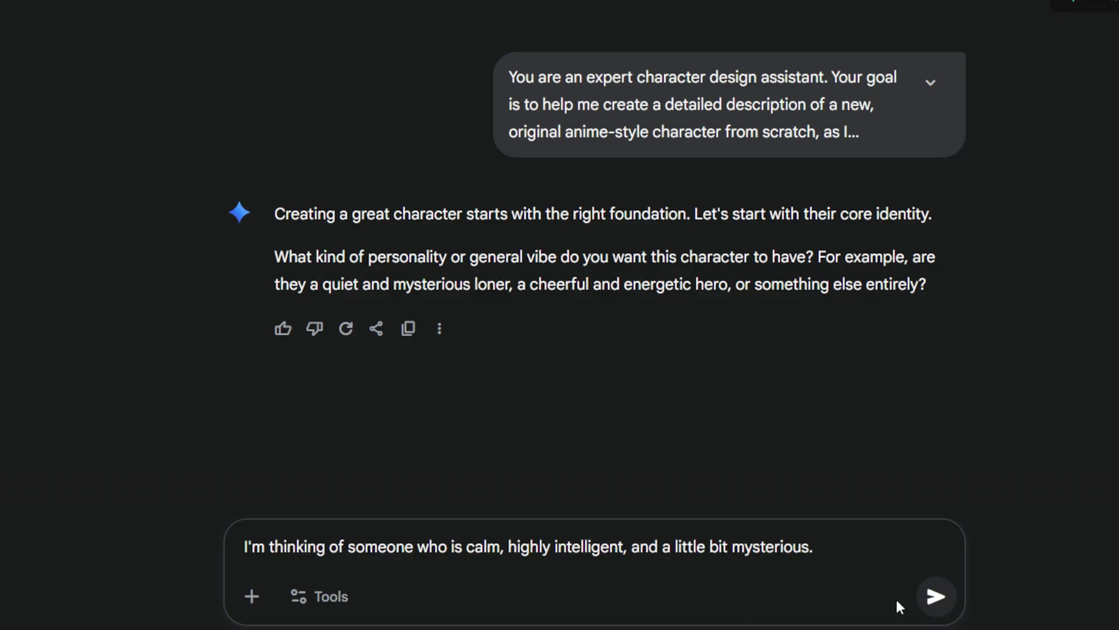
pyautogui.click(935, 600)
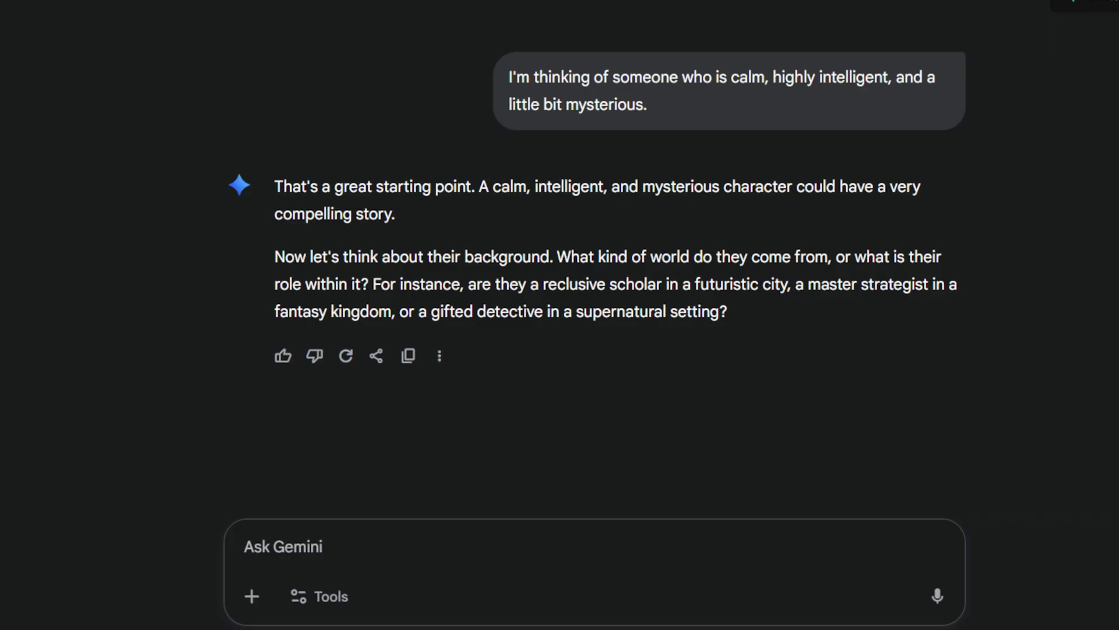
# Step: Answer the background and quirk questions: a reclusive cyberpunk information broker or netrunner in a hidden library, who collects and restores antique, physical books
pyautogui.write('Your example of a "reclusive scholar in a futuristic city" is very close. Let\'s combine that with a cyberpunk theme. Let\'s say she is a reclusive \'information broker\' or a \'netrunner\' who operates from a hidden library within a vast, high-tech city.')
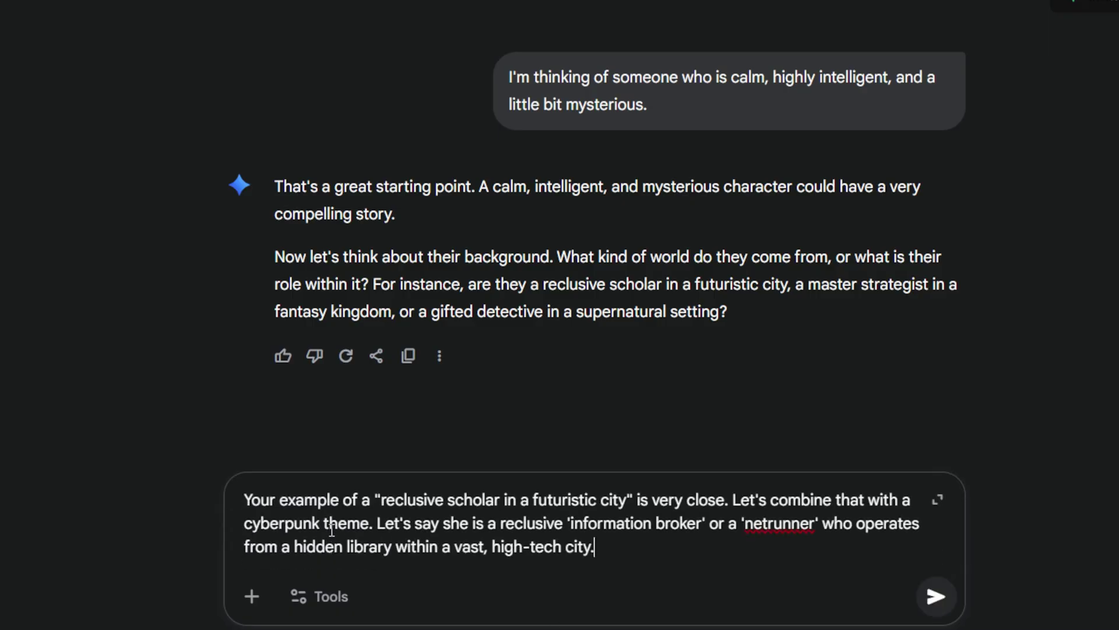
pyautogui.click(935, 596)
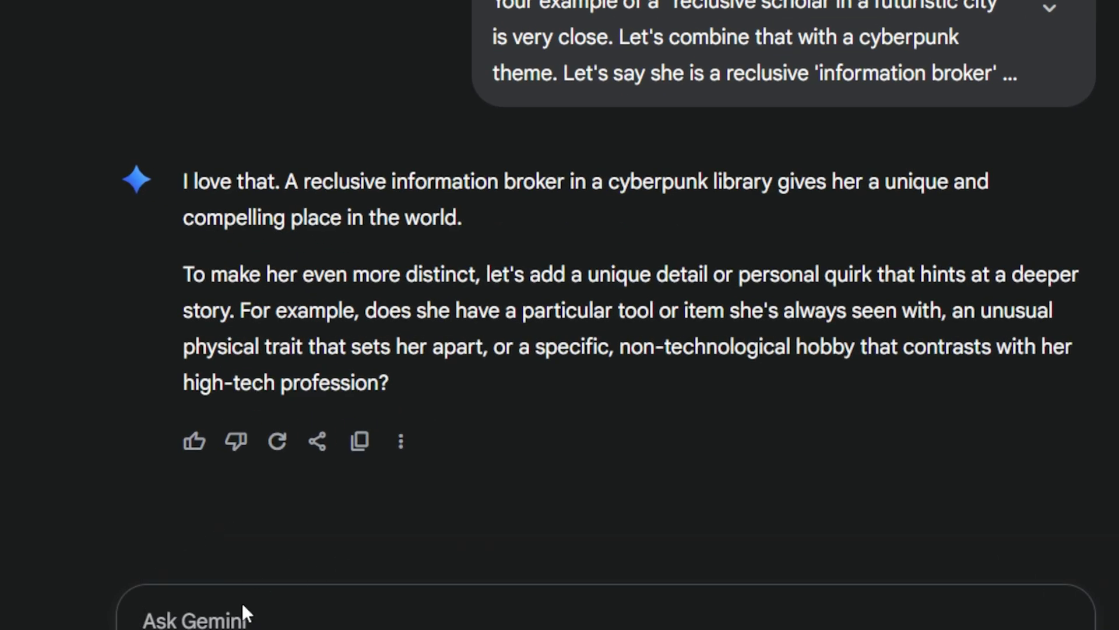
pyautogui.write("That's a great question. Let's go with your last example: a non-technological hobby. She collects and restores antique, physical books. In her high-tech, digital world, this is a rare and almost forgotten art form.")
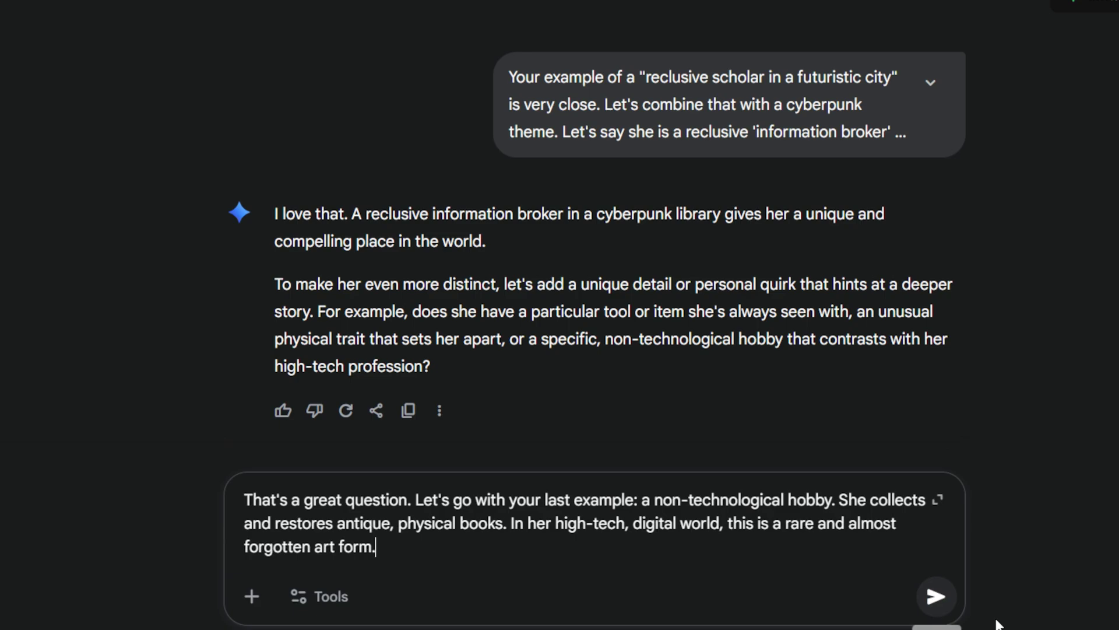
pyautogui.click(938, 597)
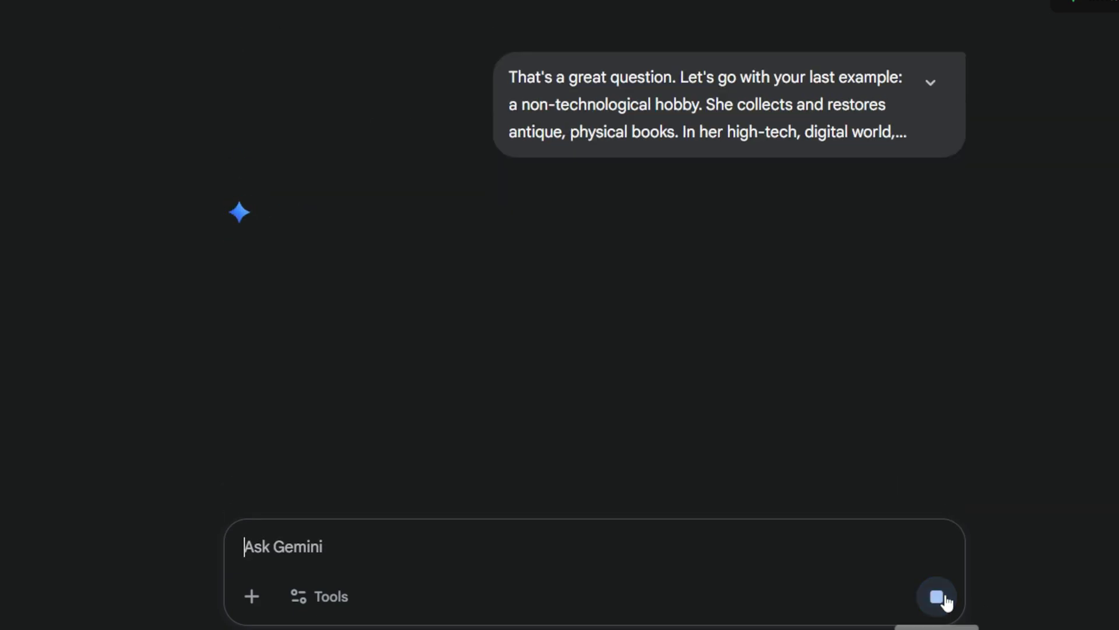
# Step: Review the visual suggestions and request the final image prompt with long braided dark hair, violet eyes, worn sweater over high-tech bodysuit, and leather-bound journal
pyautogui.scroll(-3, 733, 459)
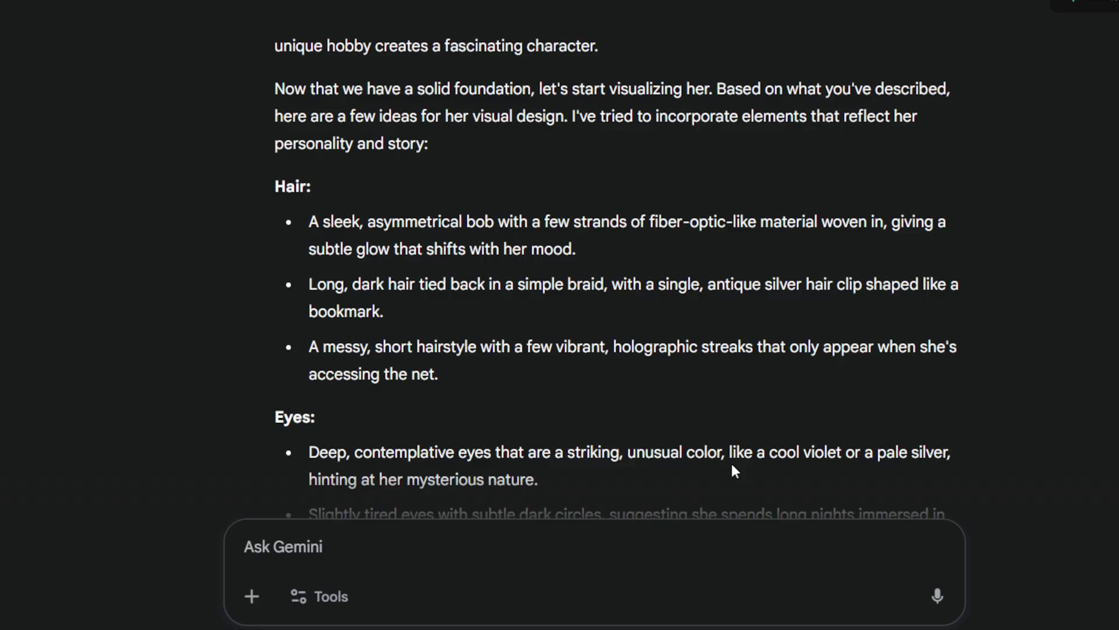
pyautogui.scroll(-3, 347, 275)
pyautogui.scroll(-6, 408, 418)
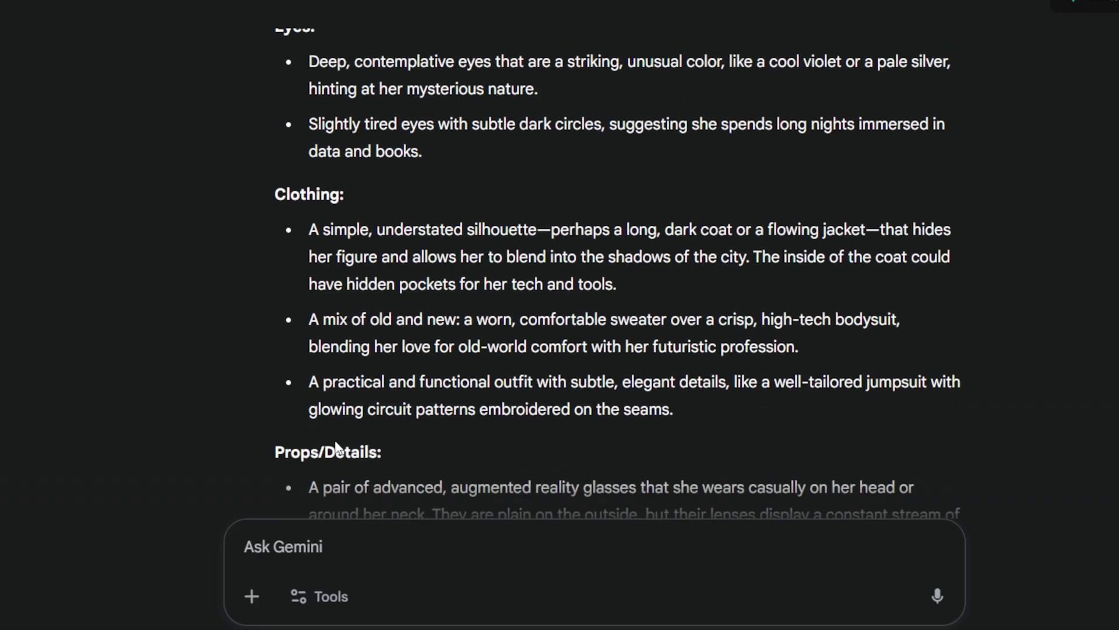
pyautogui.scroll(-1, 363, 453)
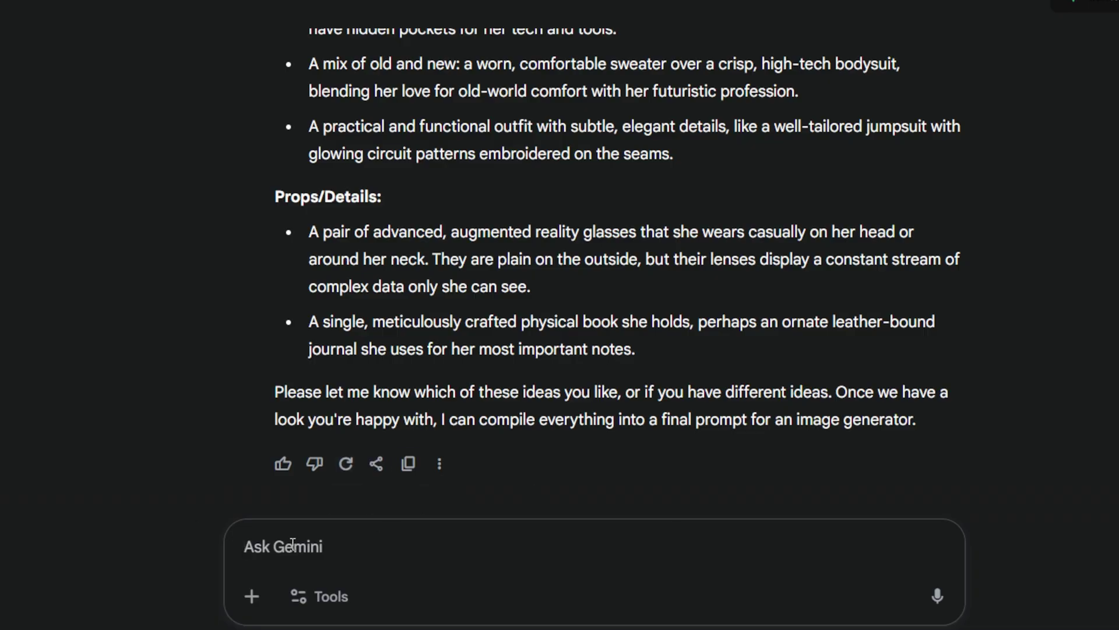
pyautogui.hotkey('ctrl', 'v')
pyautogui.scroll(3, 283, 433)
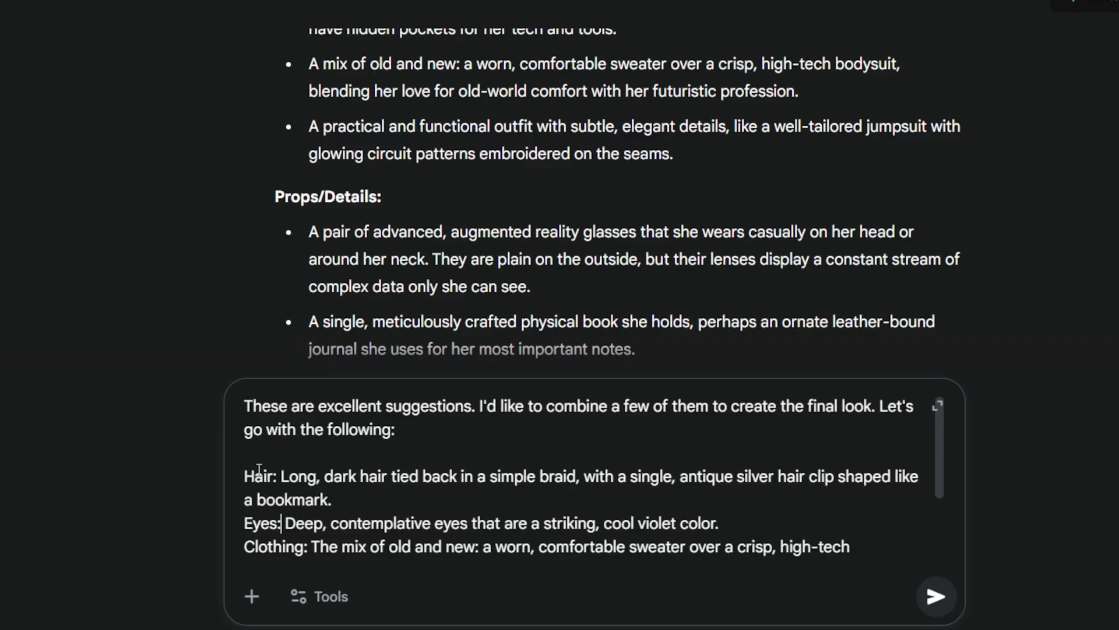
pyautogui.scroll(-3, 337, 526)
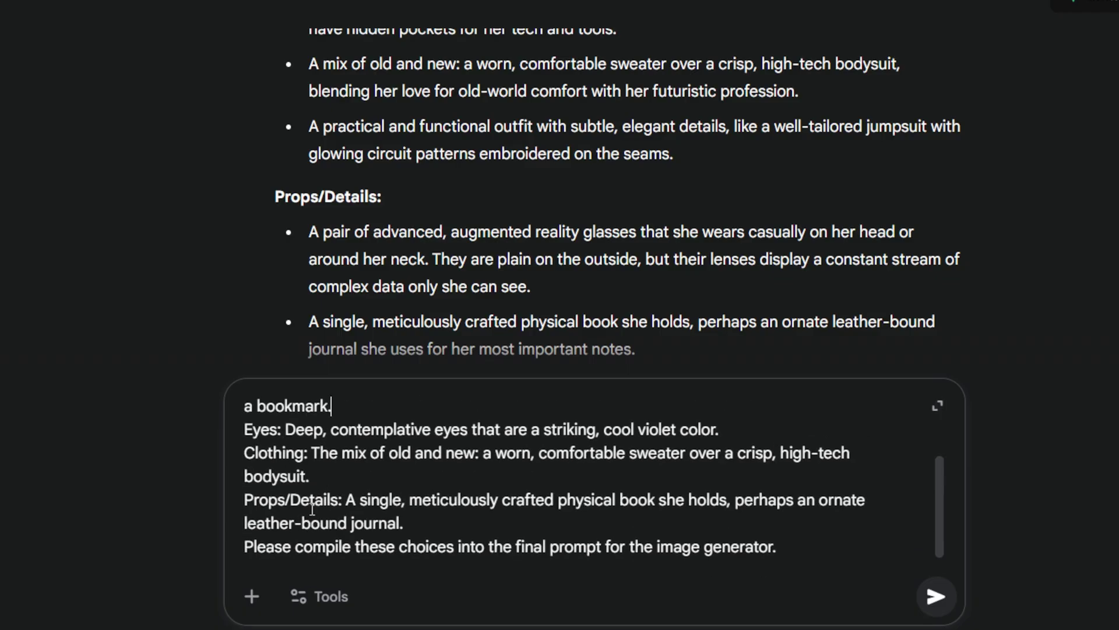
pyautogui.click(936, 595)
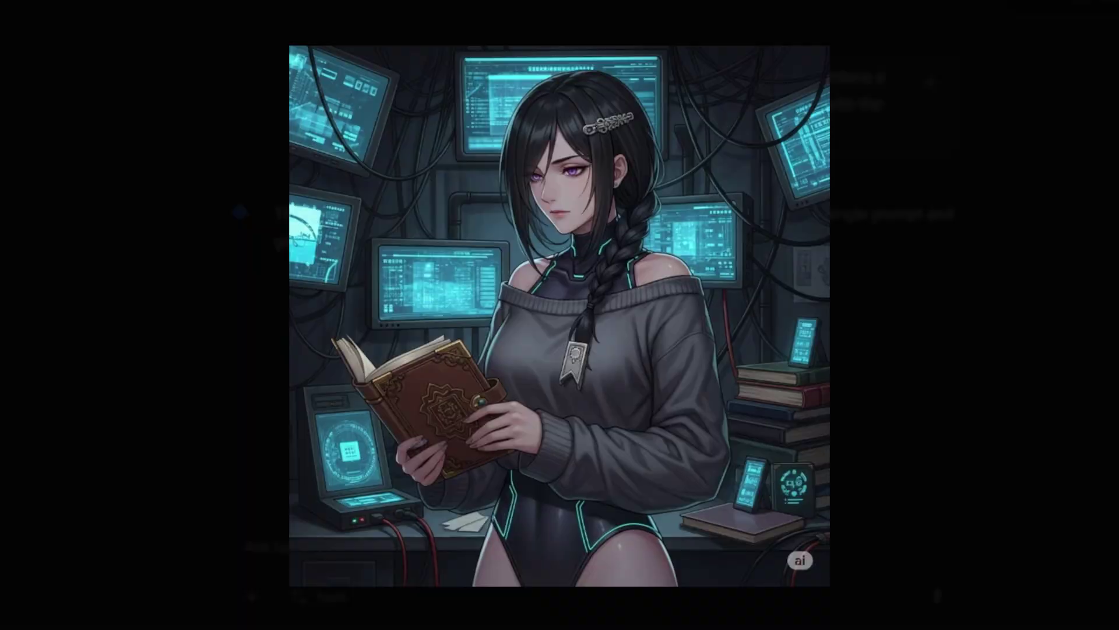
# Step: Ask Gemini to write a detailed prompt of the generated character
pyautogui.write('write detailed propmt of this cg')
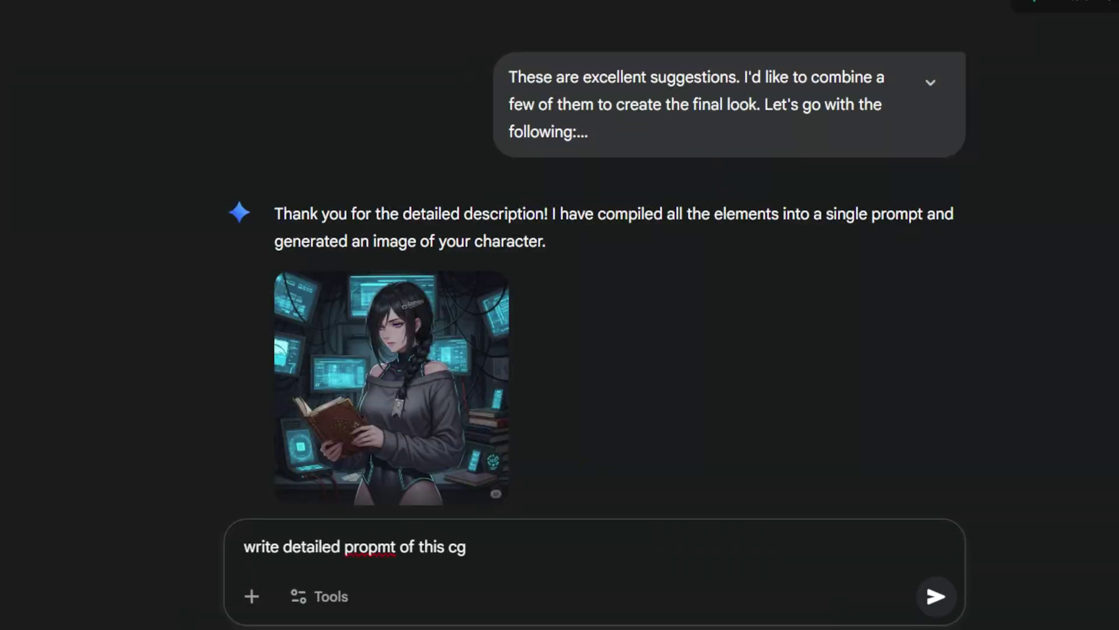
pyautogui.press('BackSpace')
pyautogui.write('harcater')
pyautogui.press('Return')
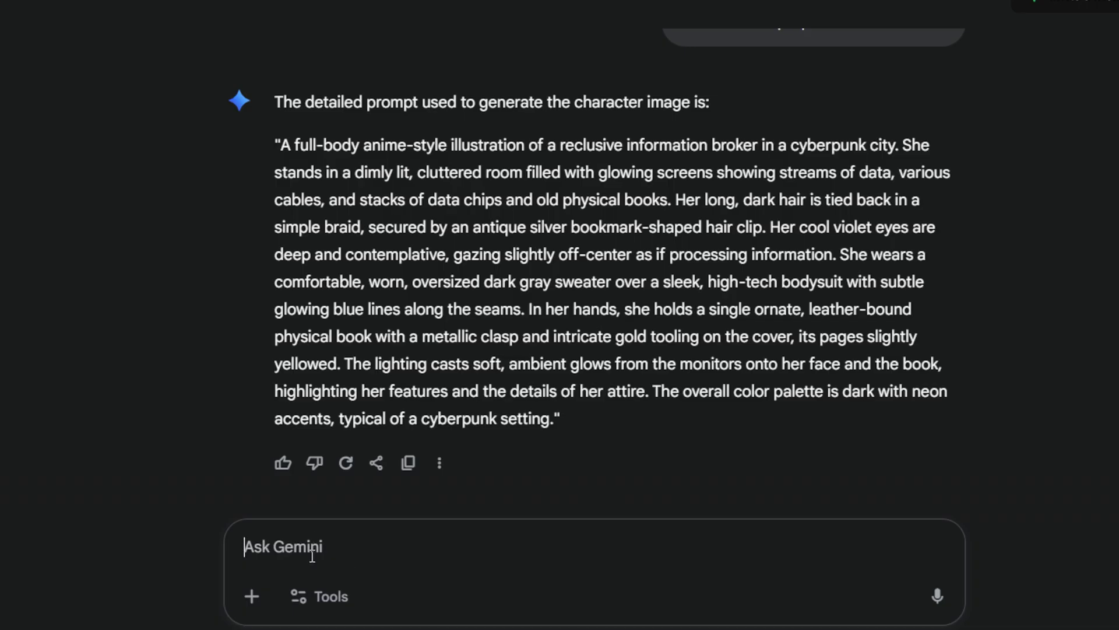
# Step: Request a new image prompt that changes her hair to a sleek, violet short bob and sets a plain black background
pyautogui.write('Hair: Instead of the previous options, please change her hair to a sleek, violet short bob. Background: Please make sure the setting is a plain black background. Could you compile all of these final details into the new prompt for the image generator?')
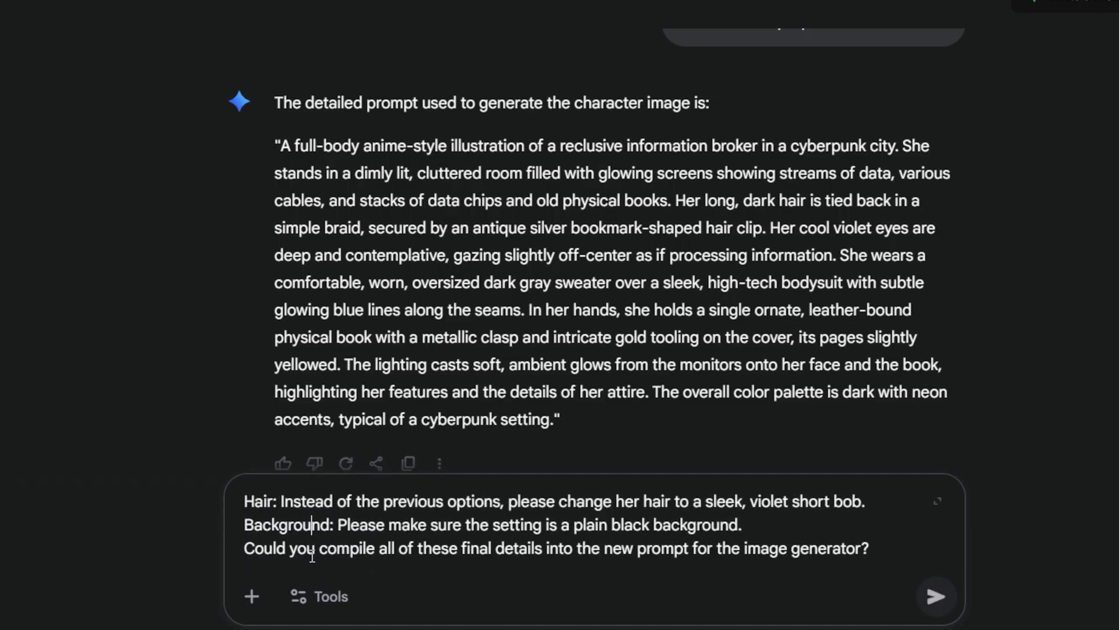
pyautogui.click(937, 597)
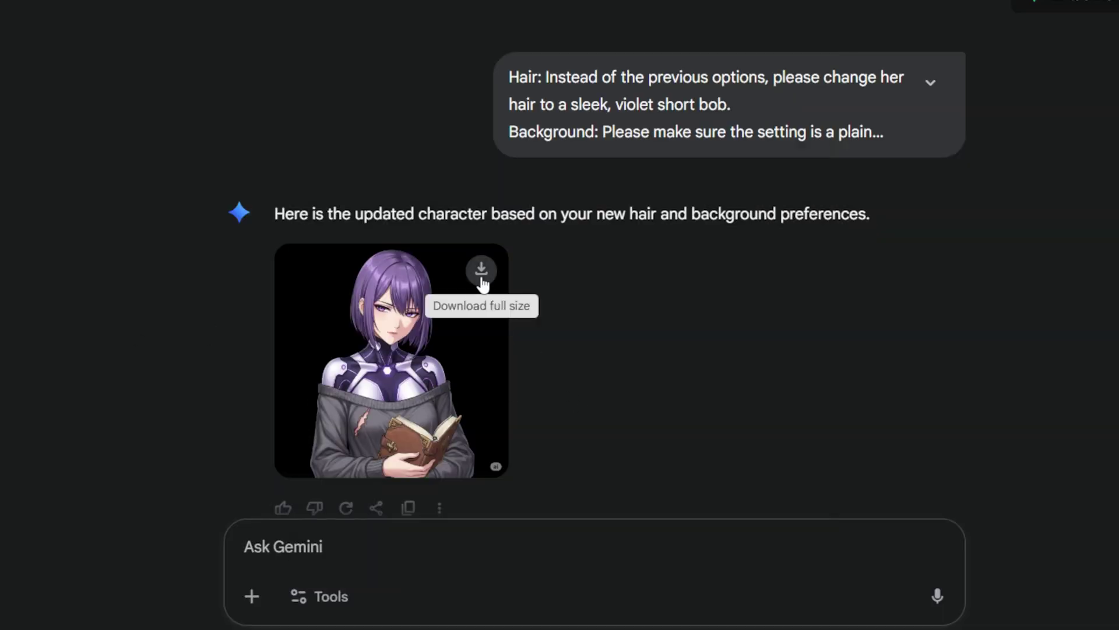
# Step: Request separate prompts featuring this exact character in a neon-lit podcast studio, in her hidden library, and on a rainy city street at night
pyautogui.scroll(-1, 264, 545)
pyautogui.click(265, 545)
pyautogui.hotkey('ctrl', 'v')
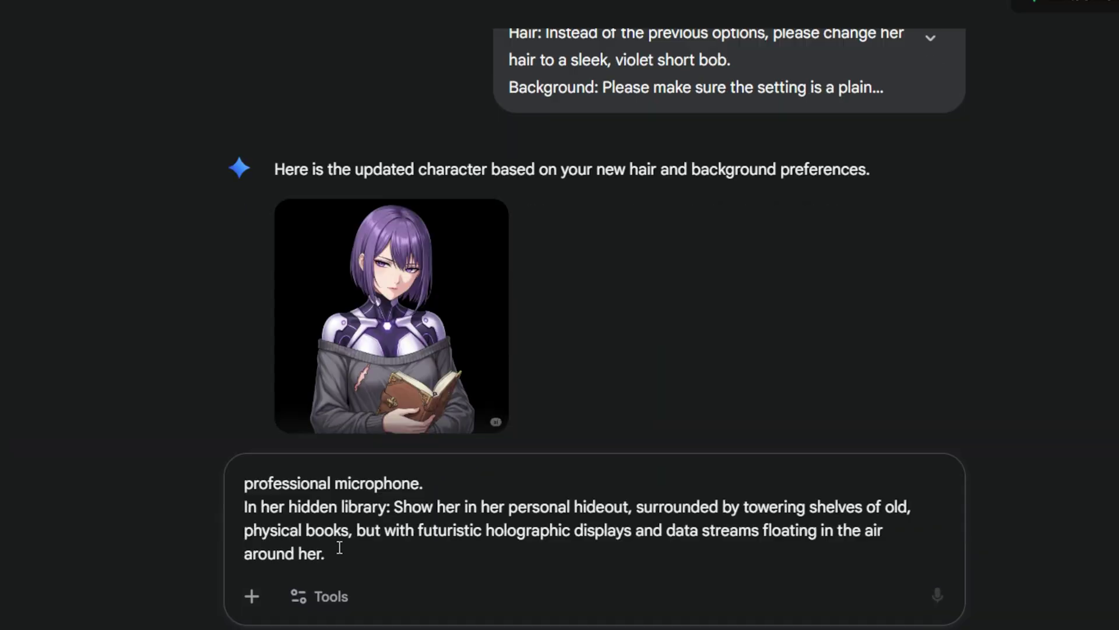
pyautogui.scroll(2, 941, 537)
pyautogui.scroll(-2, 938, 541)
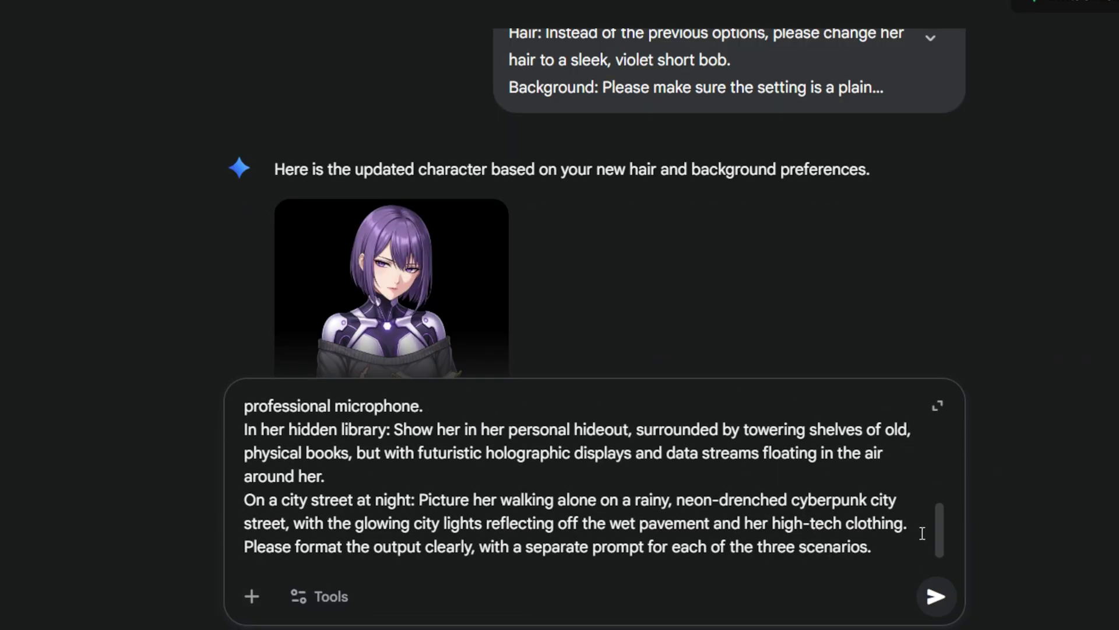
pyautogui.scroll(2, 347, 485)
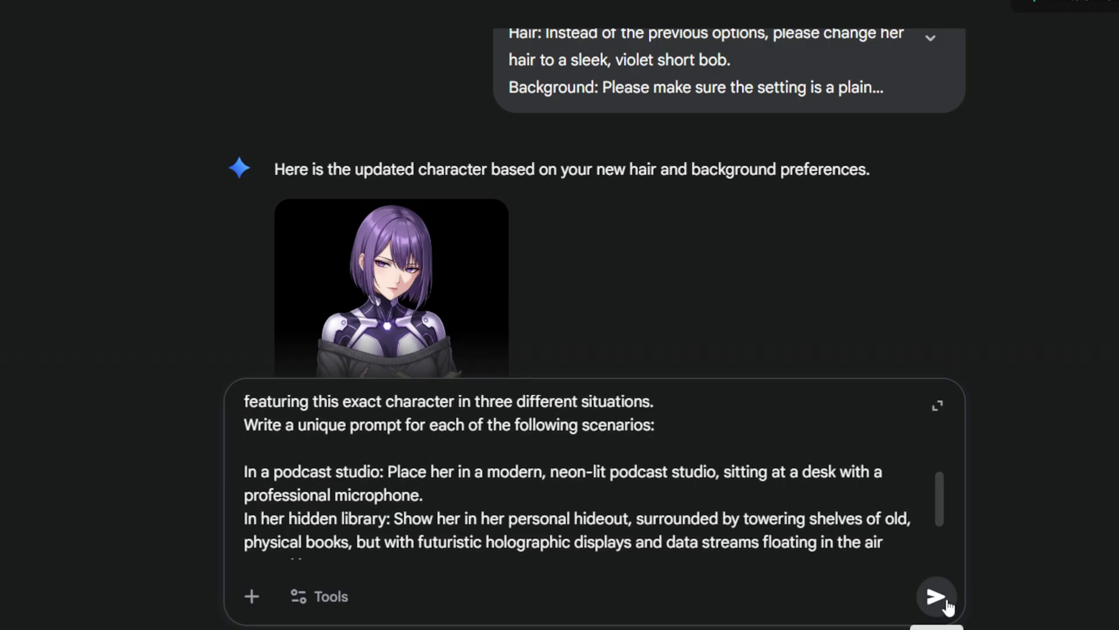
pyautogui.click(935, 597)
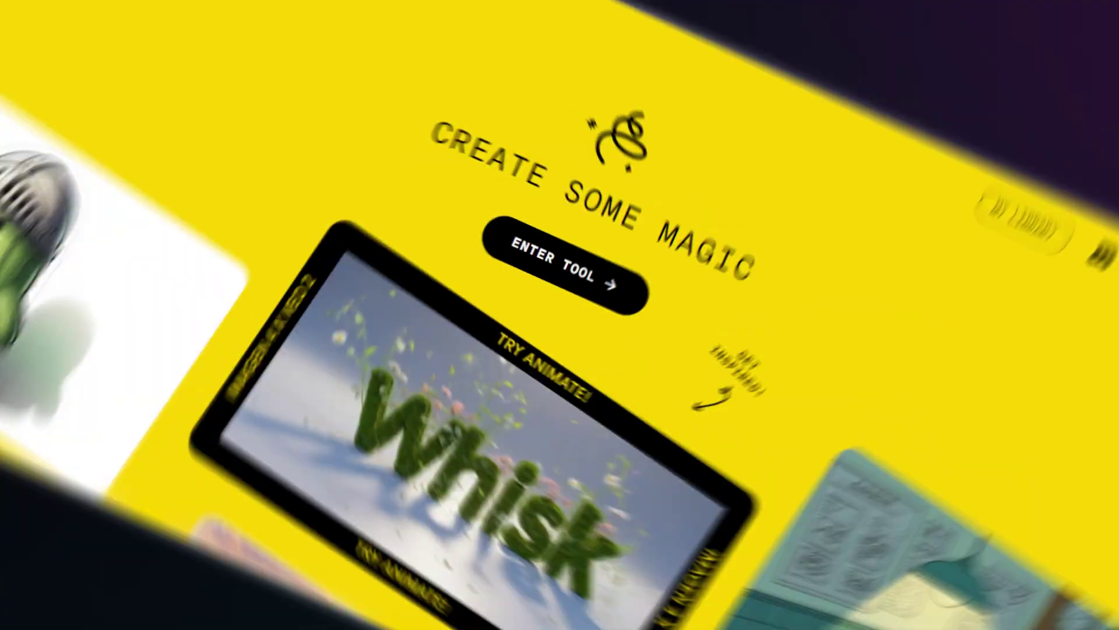
# Step: Switch to Whisk, browse its example gallery, and enter the tool
pyautogui.scroll(-15, 792, 401)
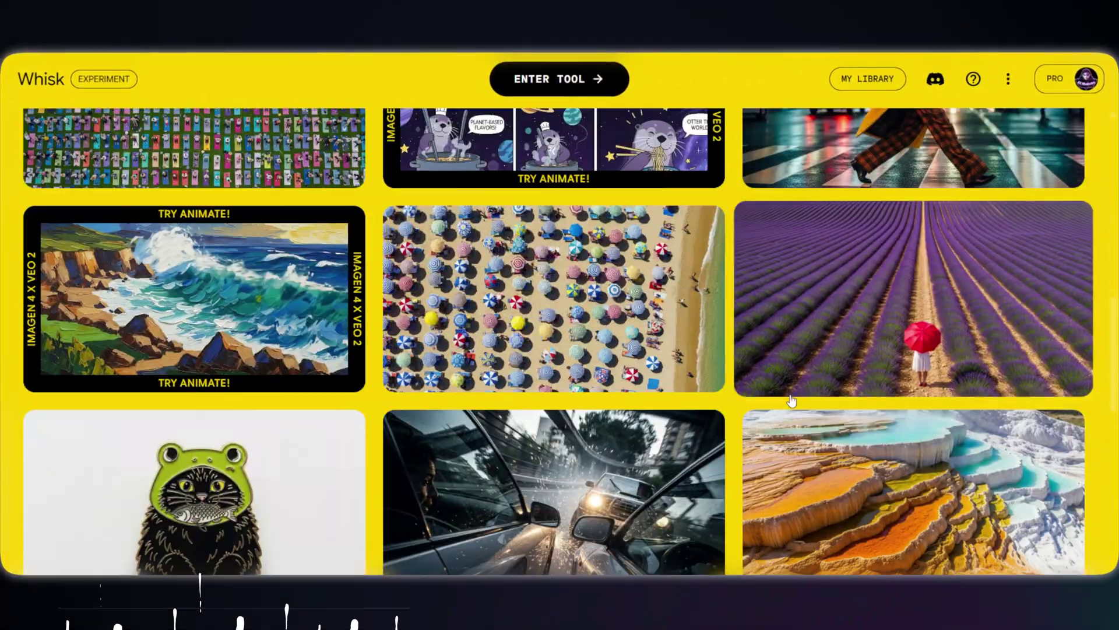
pyautogui.scroll(-5, 792, 401)
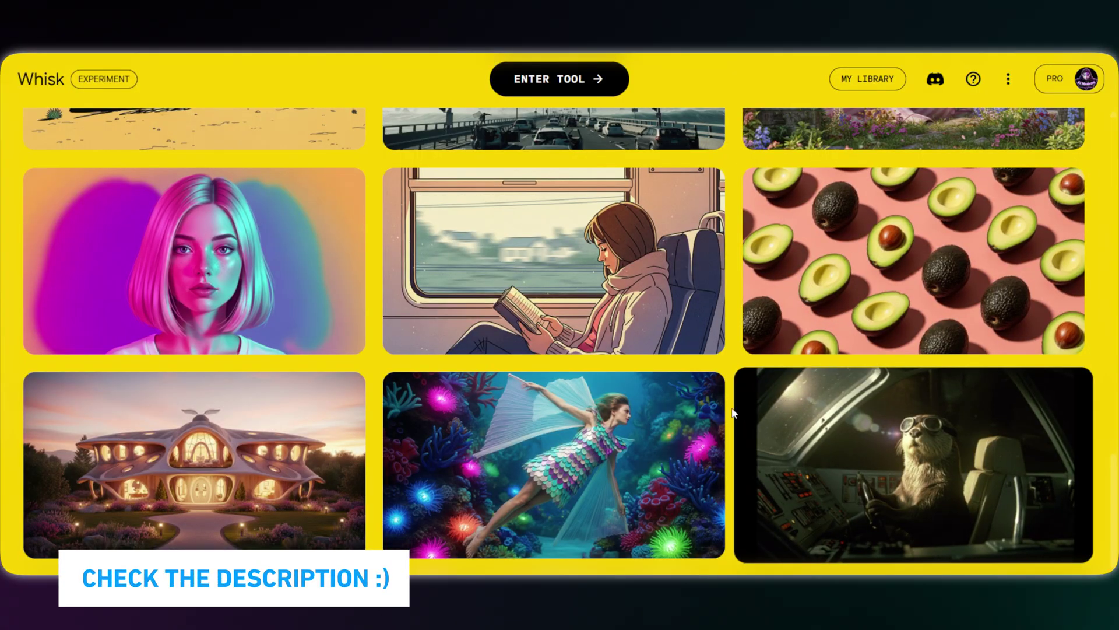
pyautogui.click(559, 89)
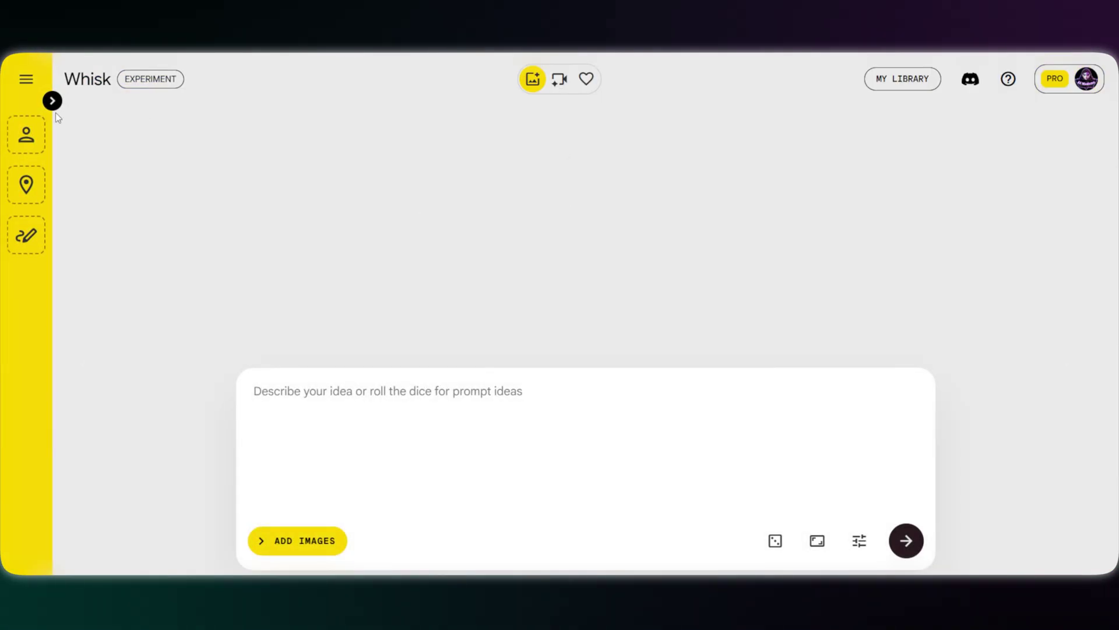
# Step: Expand the image inputs and examine the text and image options for Subject, Scene and Style
pyautogui.click(52, 102)
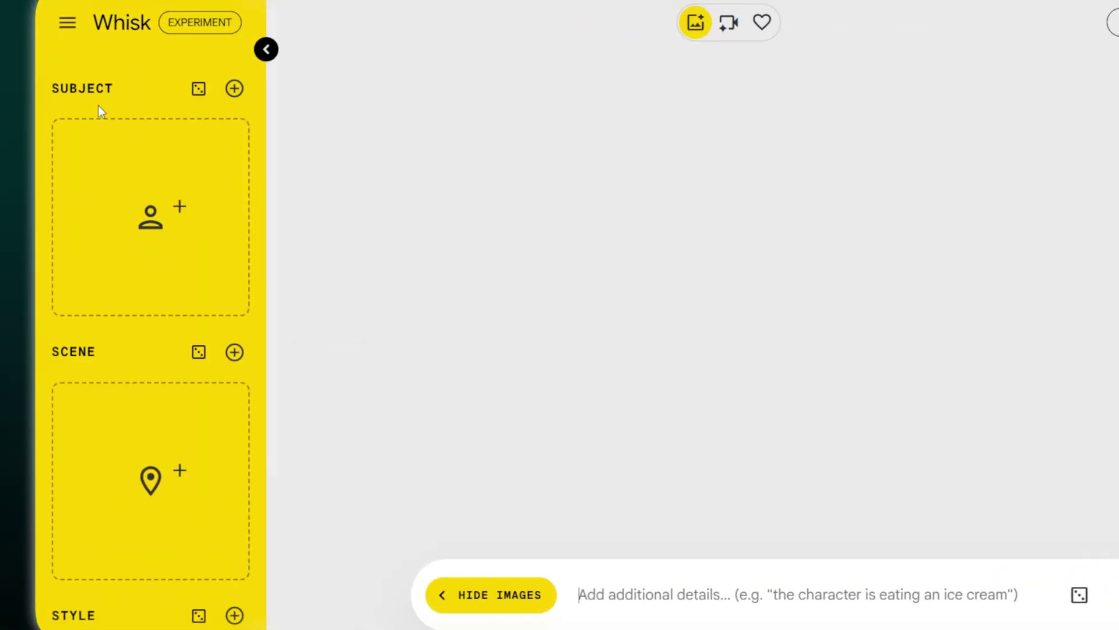
pyautogui.moveTo(146, 188)
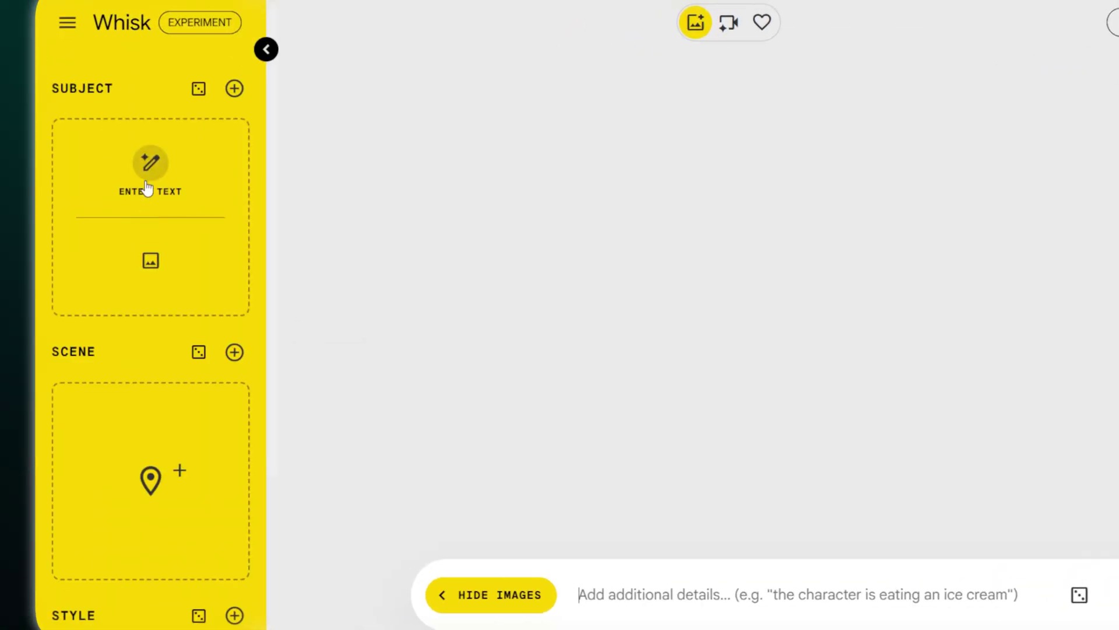
pyautogui.scroll(-3, 159, 274)
pyautogui.moveTo(150, 250)
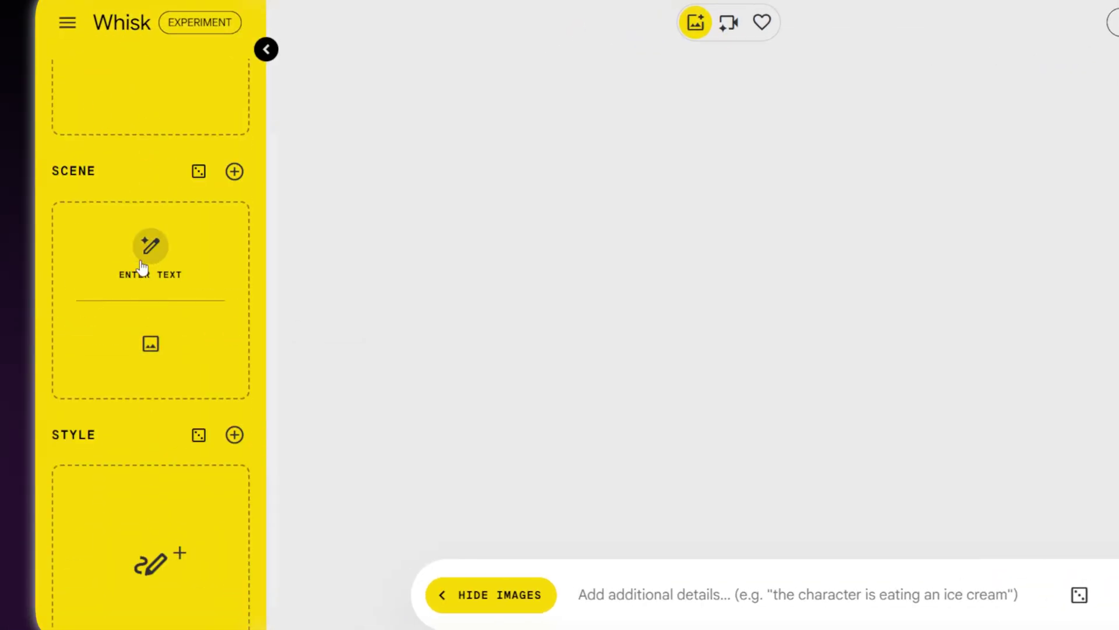
pyautogui.scroll(-1, 140, 420)
pyautogui.moveTo(132, 512)
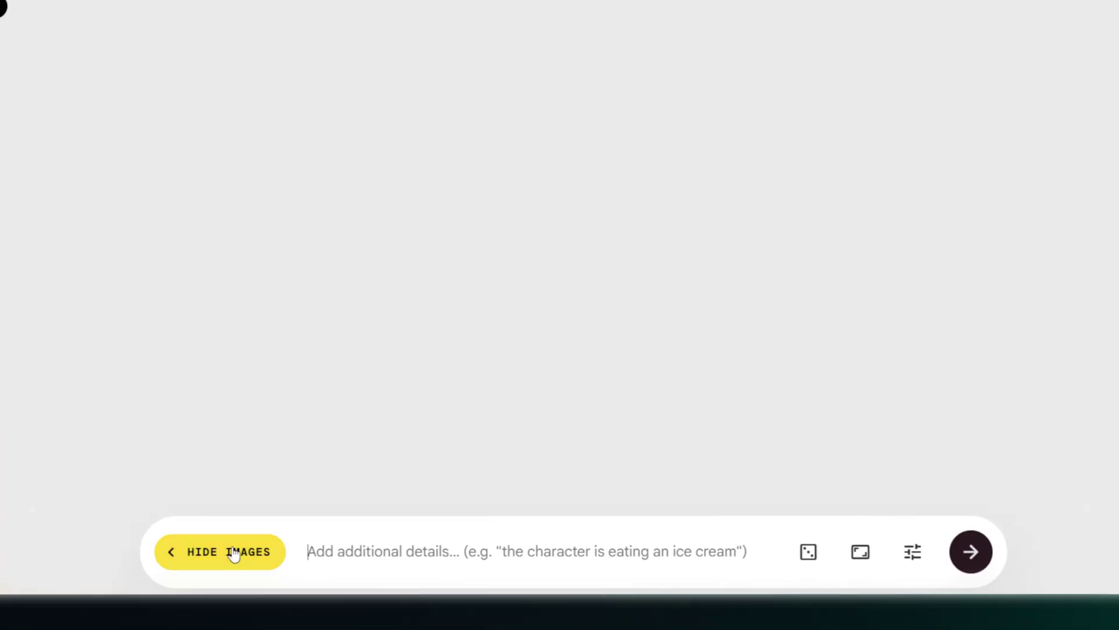
# Step: Check the aspect ratio choices, then the seed and model settings for image generation
pyautogui.click(861, 553)
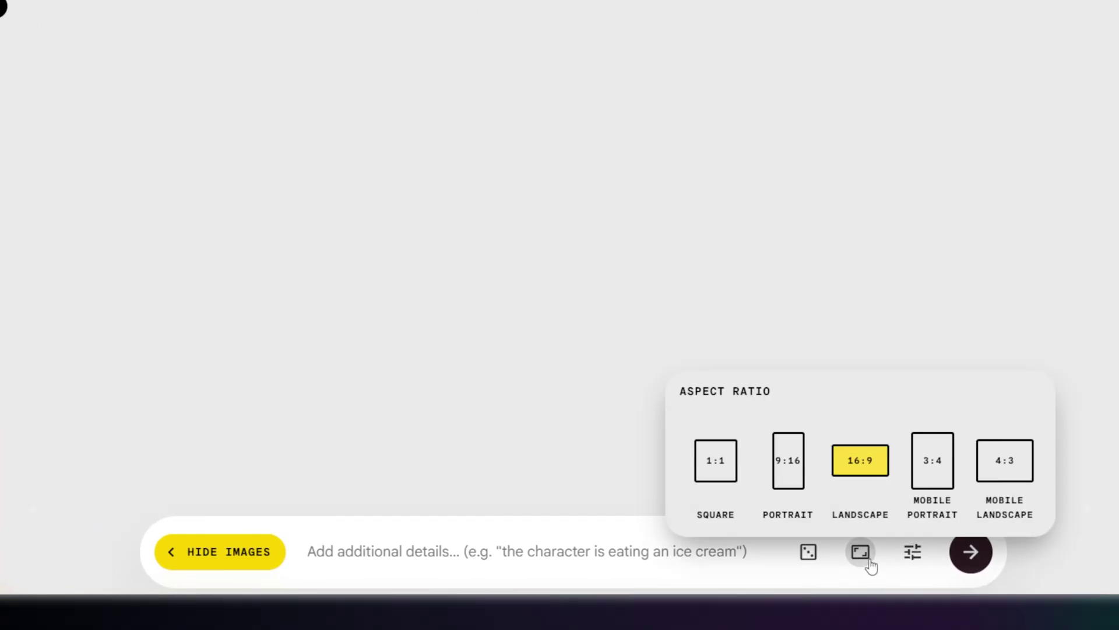
pyautogui.click(912, 552)
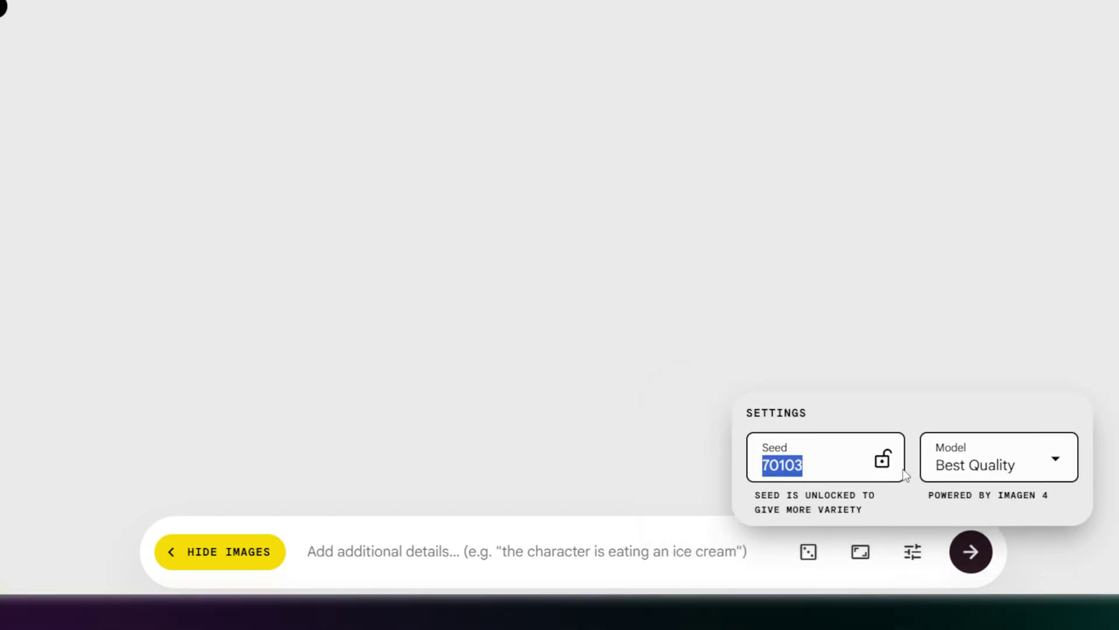
pyautogui.click(1072, 549)
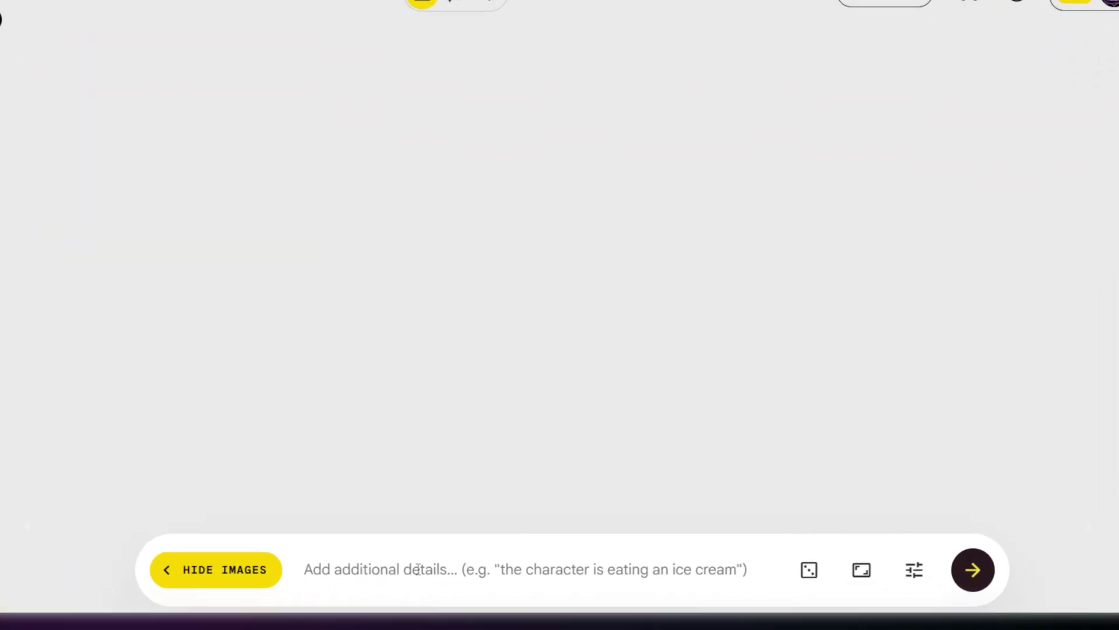
# Step: Enter the violet-haired cyberpunk netrunner prompt with a plain black background and generate square 1:1 images
pyautogui.click(479, 540)
pyautogui.write('A professional-quality, highly detailed digital illustration of a calm and mysterious female cyberpunk netrunner. She has a sleek, violet short bob and deep, contemplative violet eyes. She wears a worn, comfortable gray sweater over a crisp, high-tech bodysuit. She is holding a single ornate, leather-bound journal. The background is a plain black.')
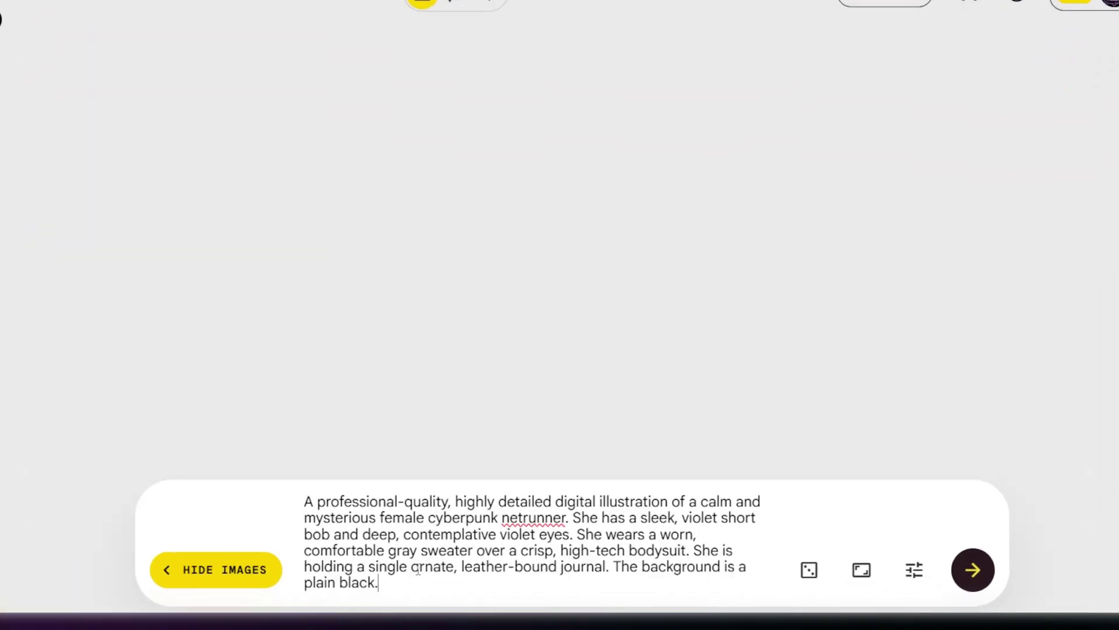
pyautogui.click(862, 571)
pyautogui.click(716, 478)
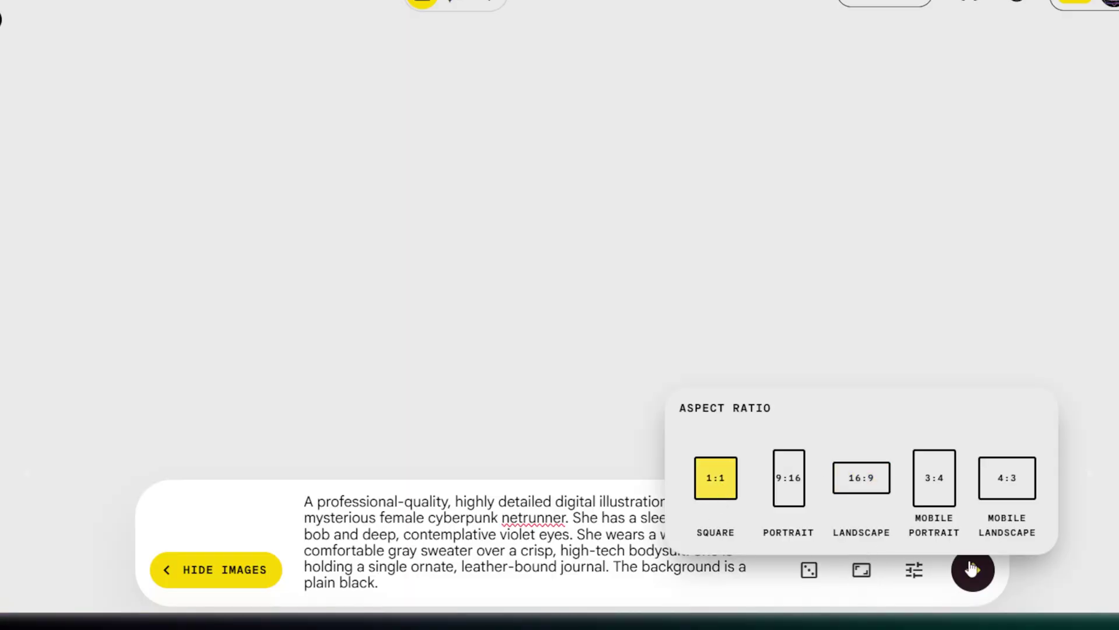
pyautogui.click(972, 570)
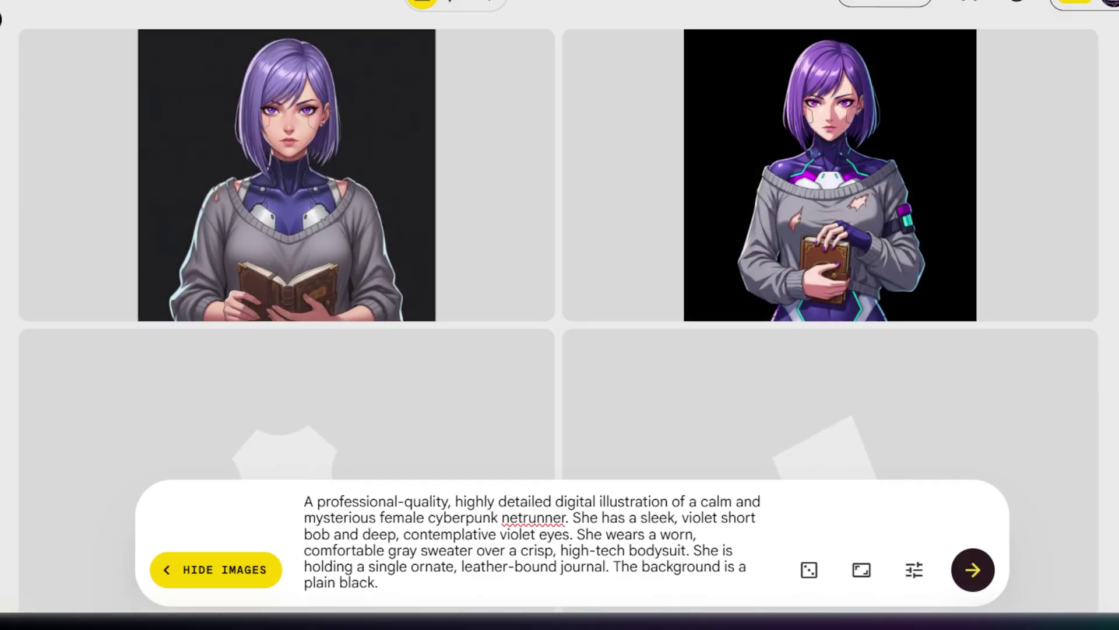
# Step: Compare the generated portraits and set the one holding a closed journal with a glowing armband as the Subject
pyautogui.scroll(-3, 470, 375)
pyautogui.scroll(3, 470, 375)
pyautogui.scroll(-3, 384, 337)
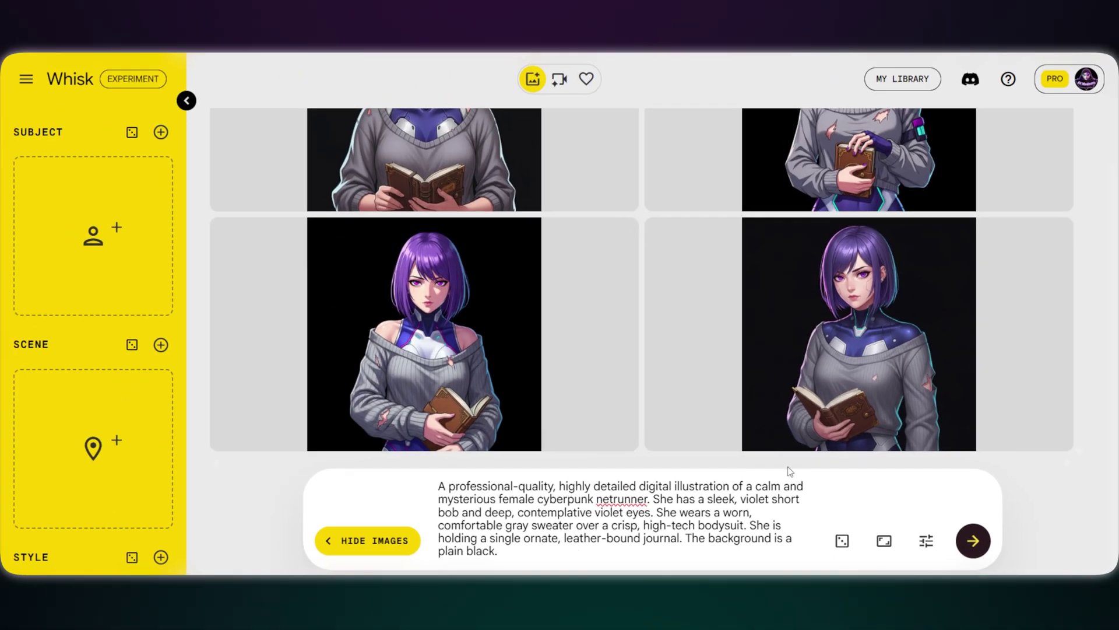
pyautogui.scroll(5, 725, 468)
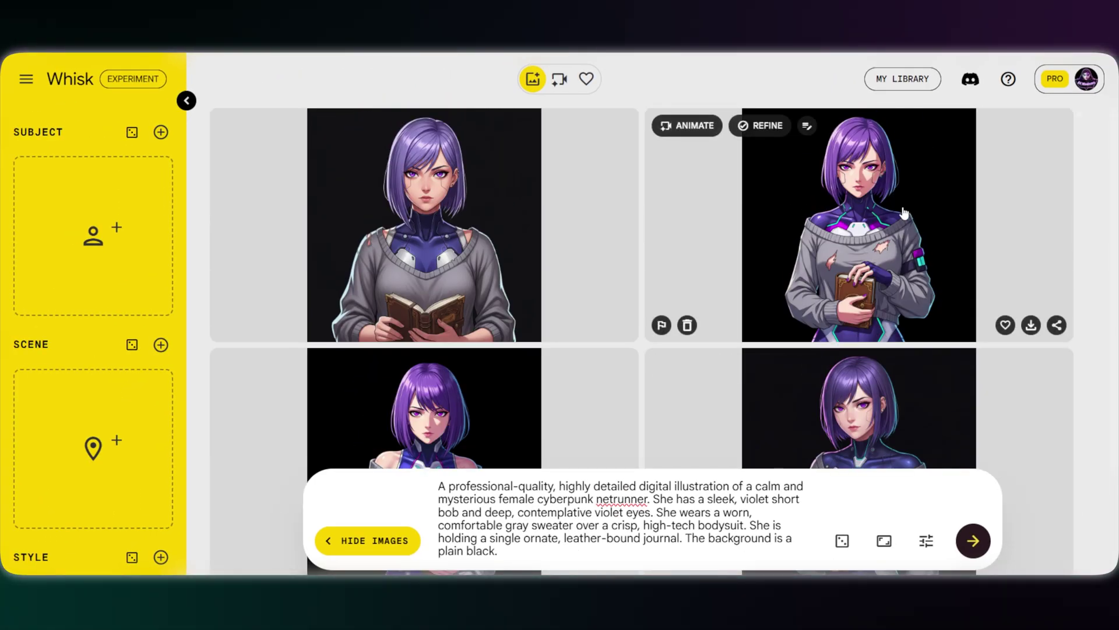
pyautogui.scroll(-2, 862, 373)
pyautogui.scroll(2, 863, 232)
pyautogui.moveTo(863, 232); pyautogui.dragTo(105, 245)
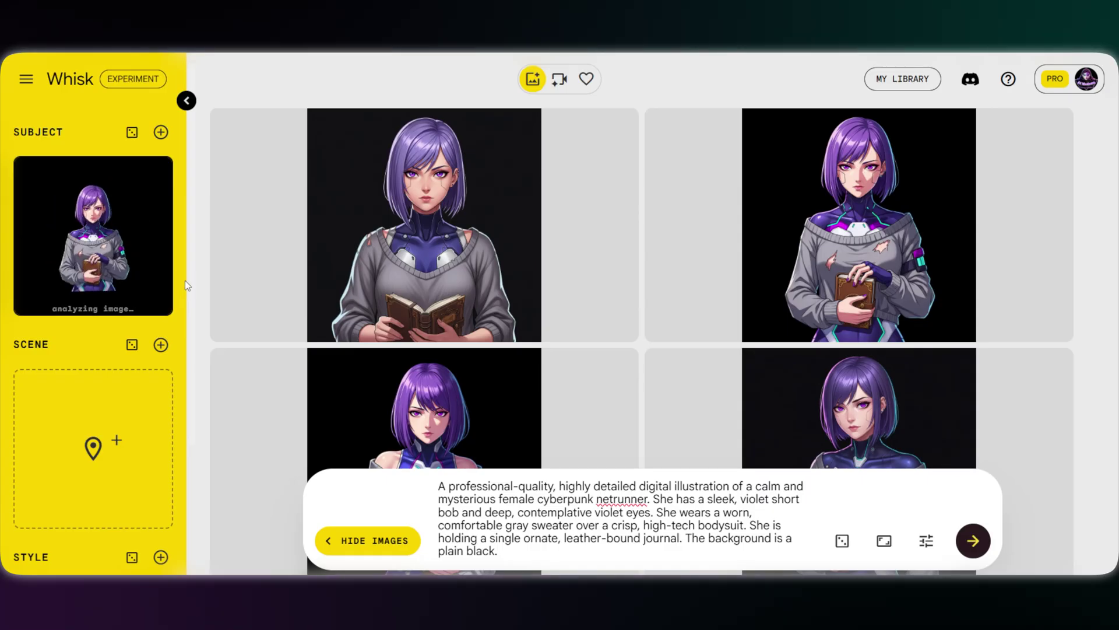
# Step: Replace the prompt with the neon-lit podcast studio scenario and generate 16:9 landscape images with the seed locked and Best Quality selected
pyautogui.hotkey('ctrl', 'a')
pyautogui.hotkey('ctrl', 'v')
pyautogui.click(884, 541)
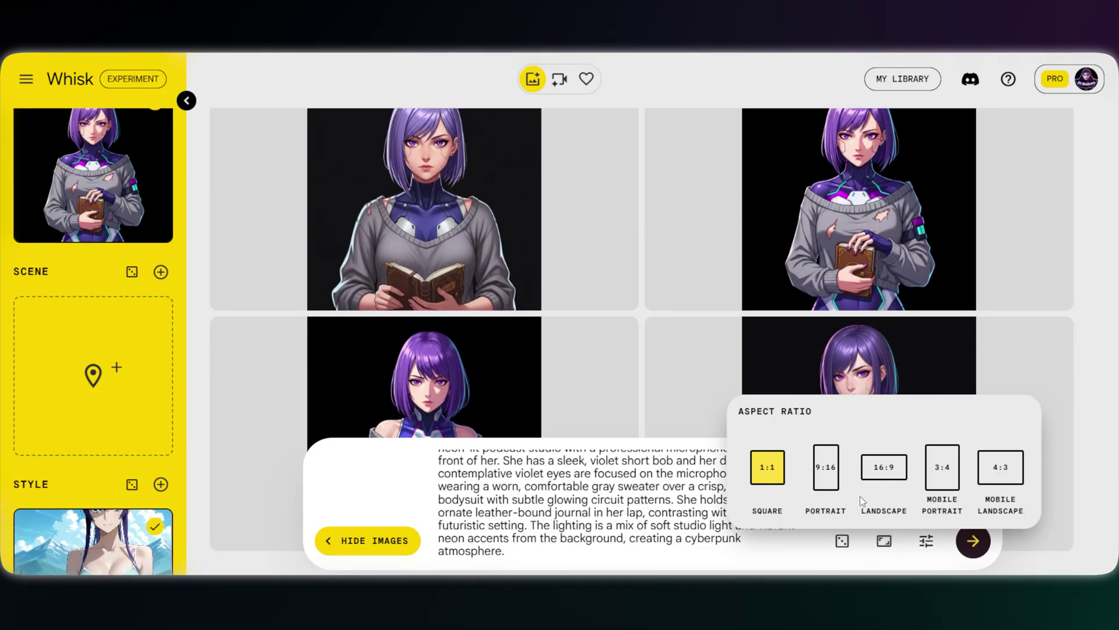
pyautogui.click(927, 541)
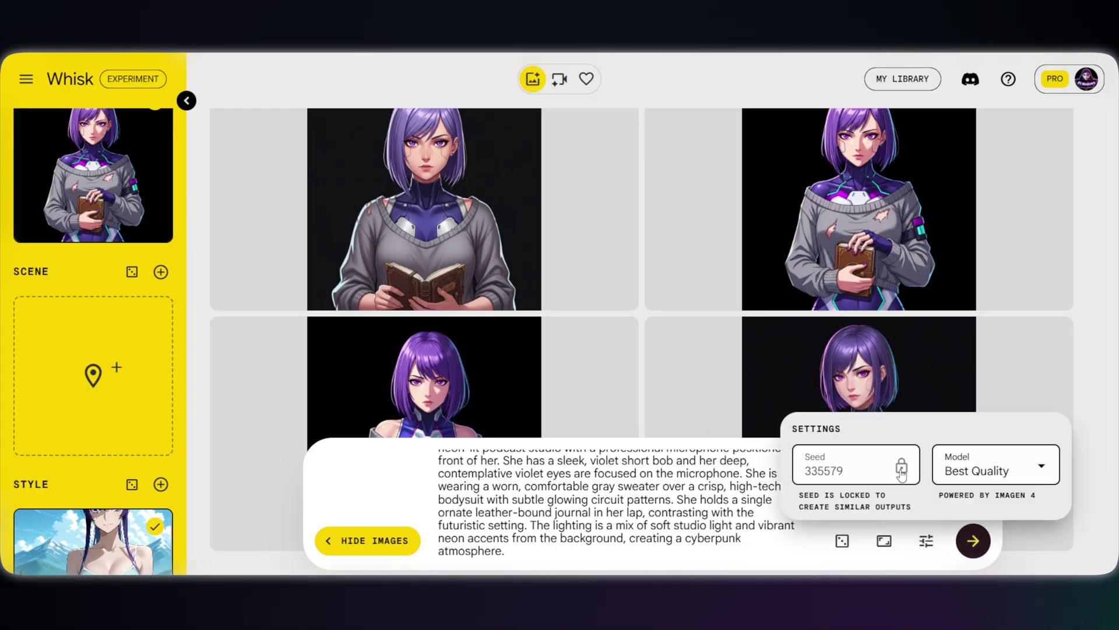
pyautogui.click(794, 565)
pyautogui.click(973, 541)
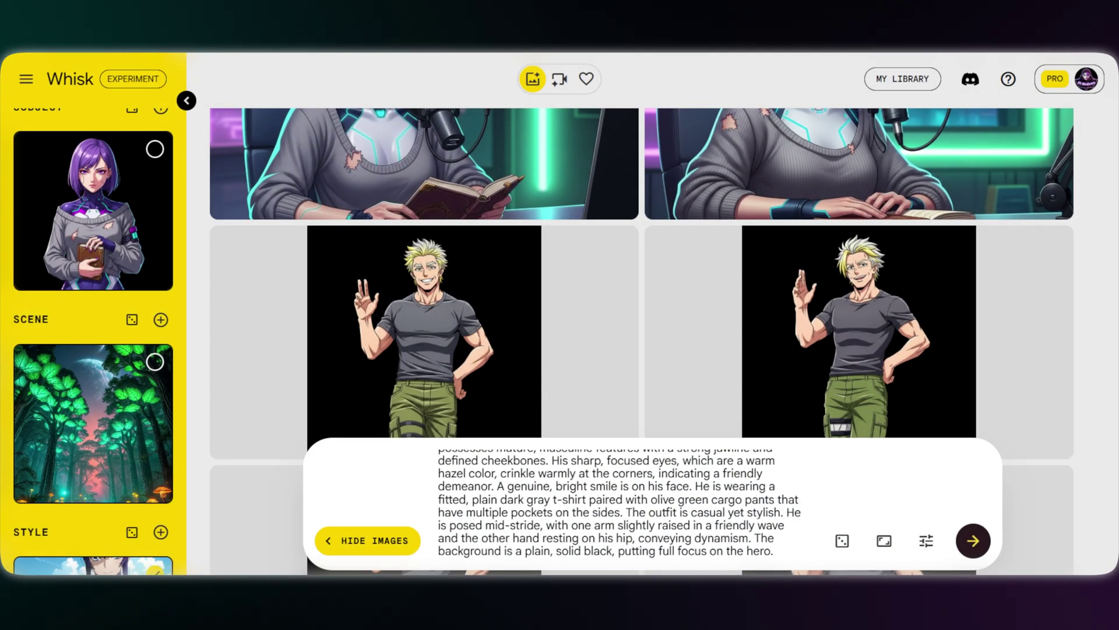
# Step: Add the blond man as a second Subject, select both characters, and generate their "On Air" podcast studio scene in 16:9 landscape
pyautogui.moveTo(424, 329); pyautogui.dragTo(82, 303)
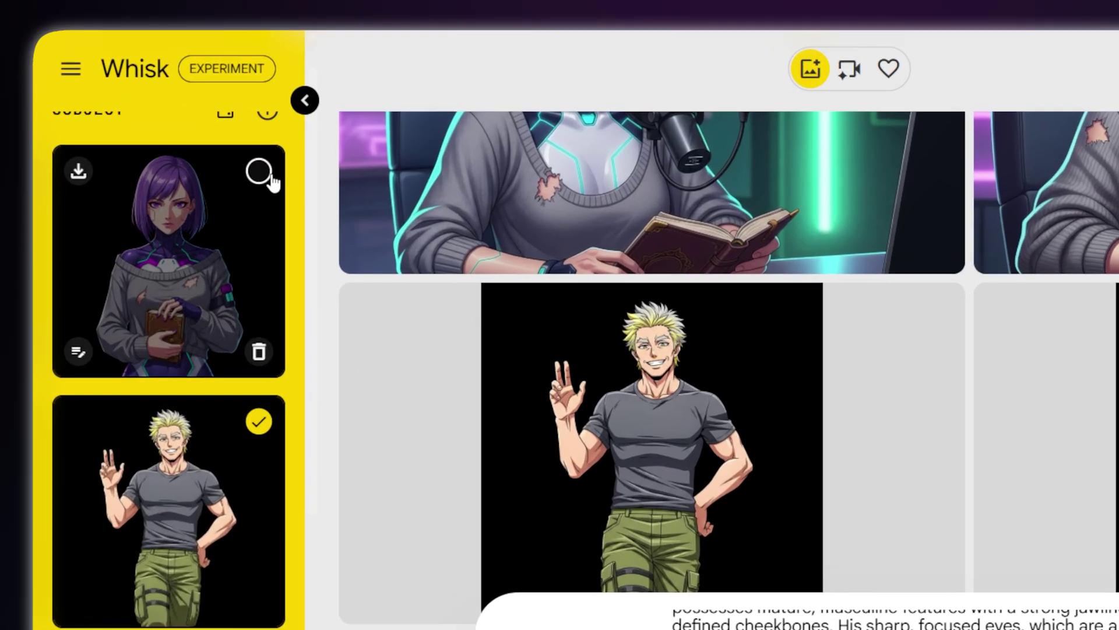
pyautogui.click(155, 150)
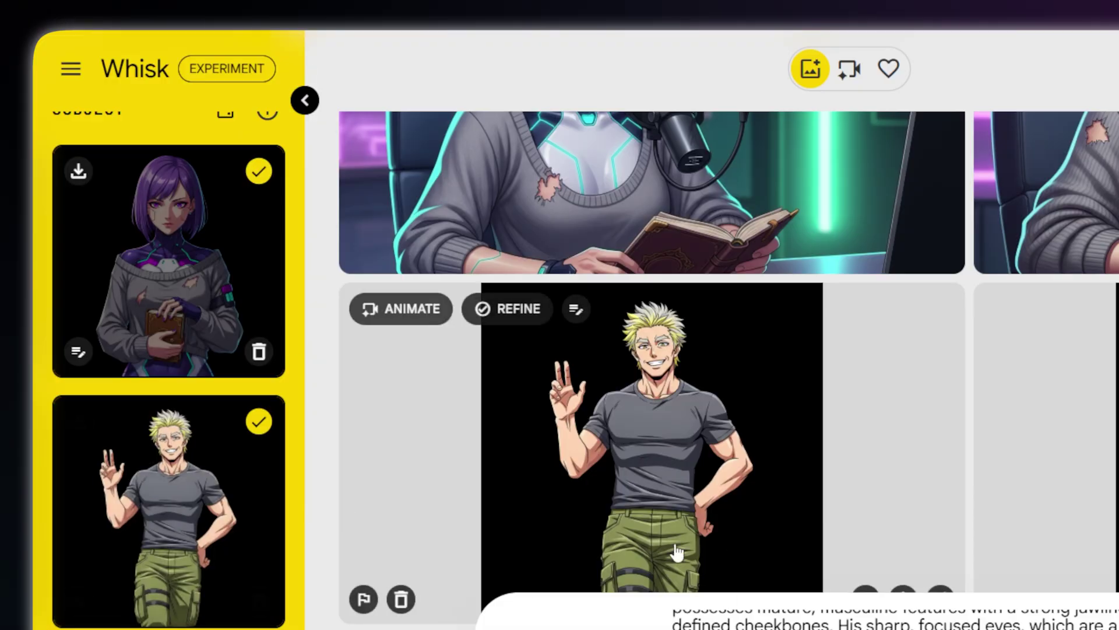
pyautogui.hotkey('ctrl', 'a')
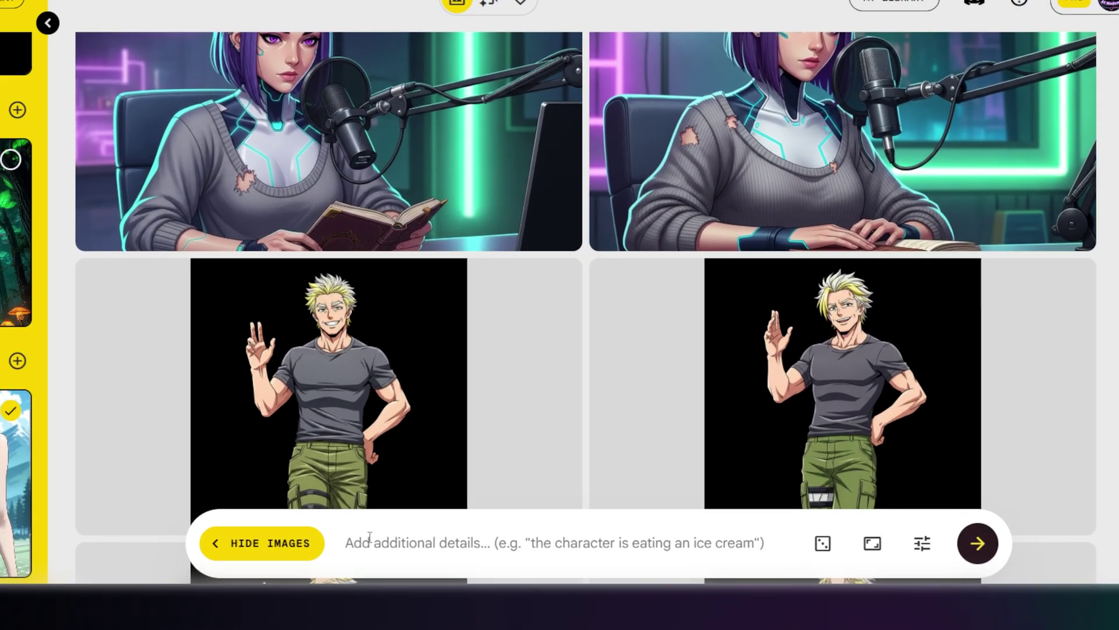
pyautogui.hotkey('ctrl', 'v')
pyautogui.click(868, 545)
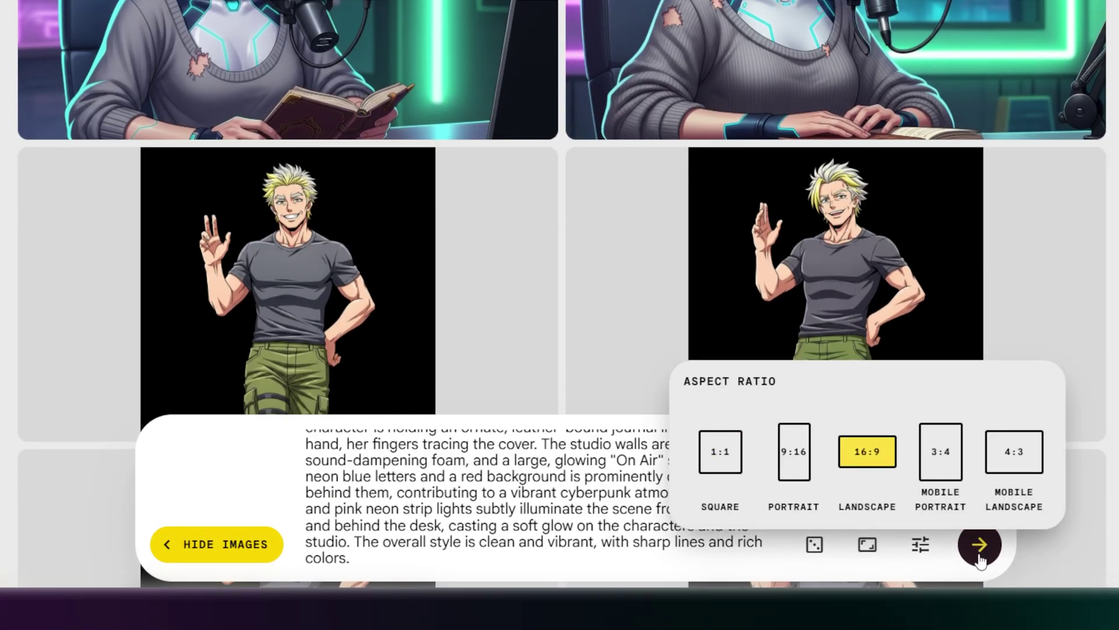
pyautogui.click(980, 545)
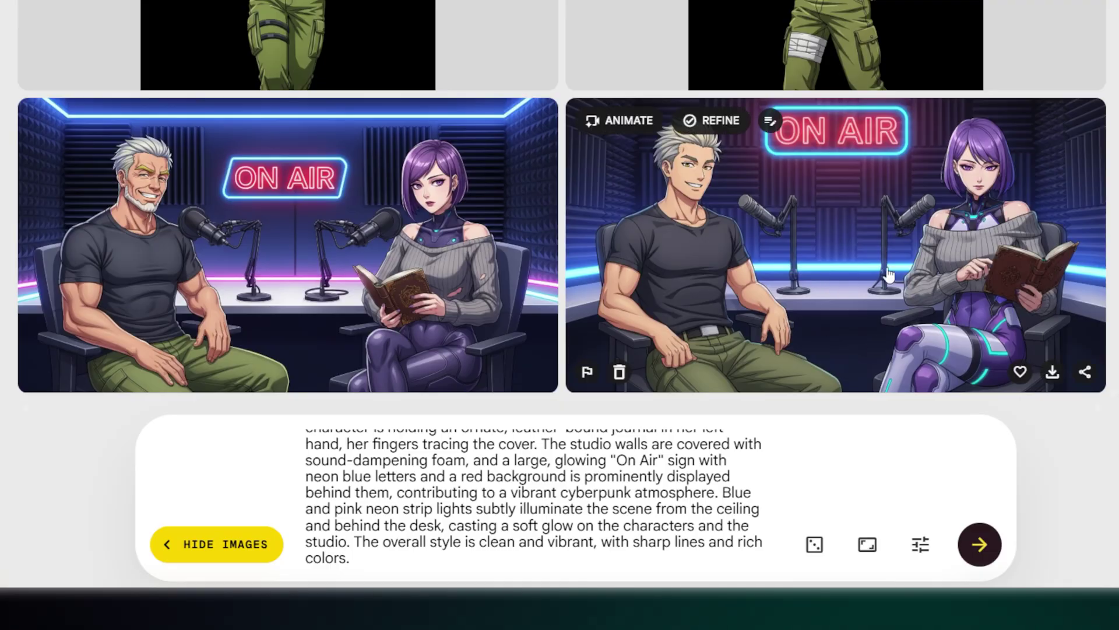
# Step: Open a two-character podcast image for refining and review the gallery of generated character images
pyautogui.click(712, 121)
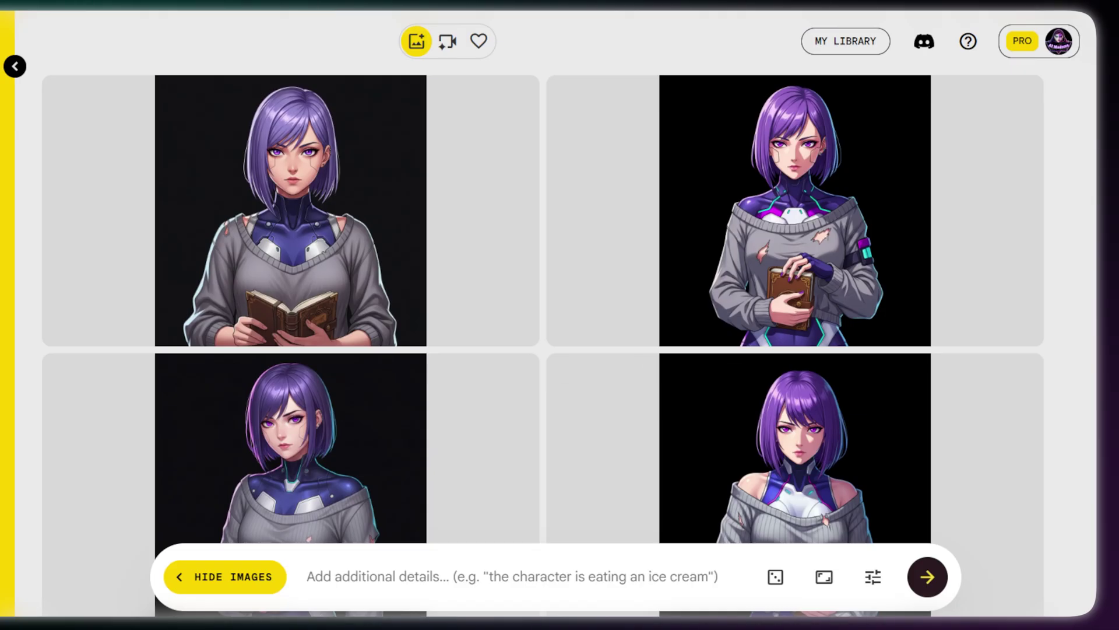
pyautogui.scroll(-15, 1061, 281)
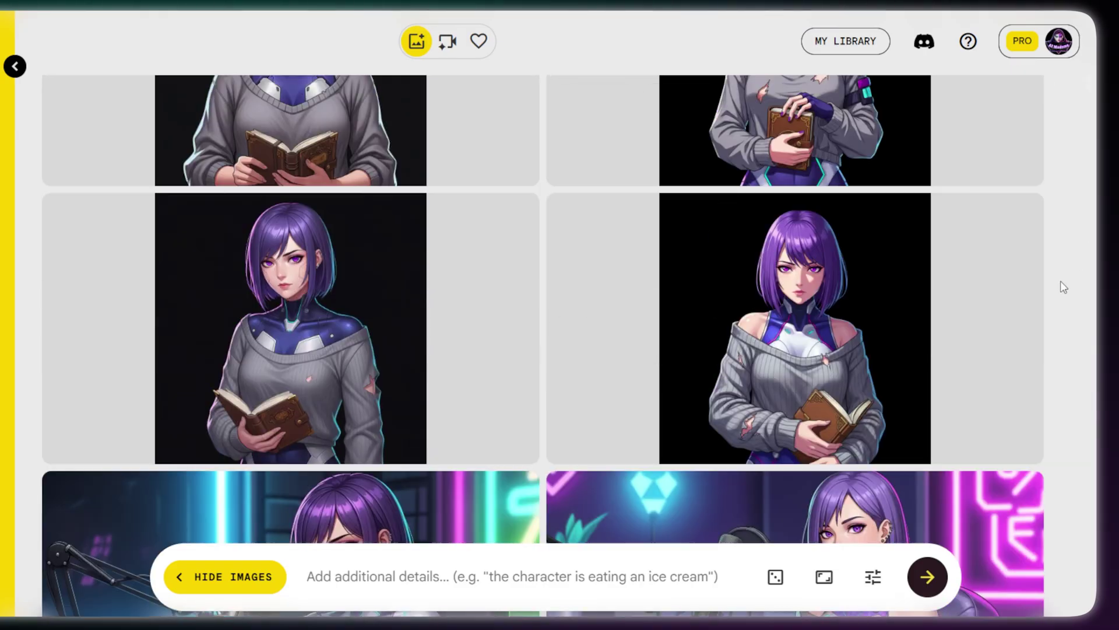
pyautogui.scroll(-10, 1061, 281)
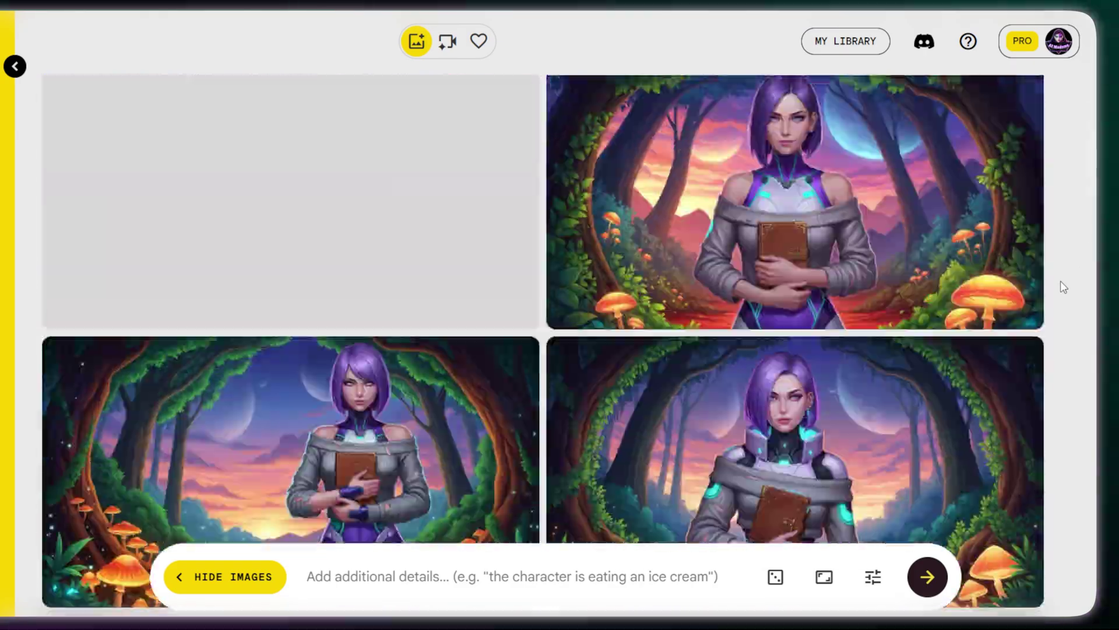
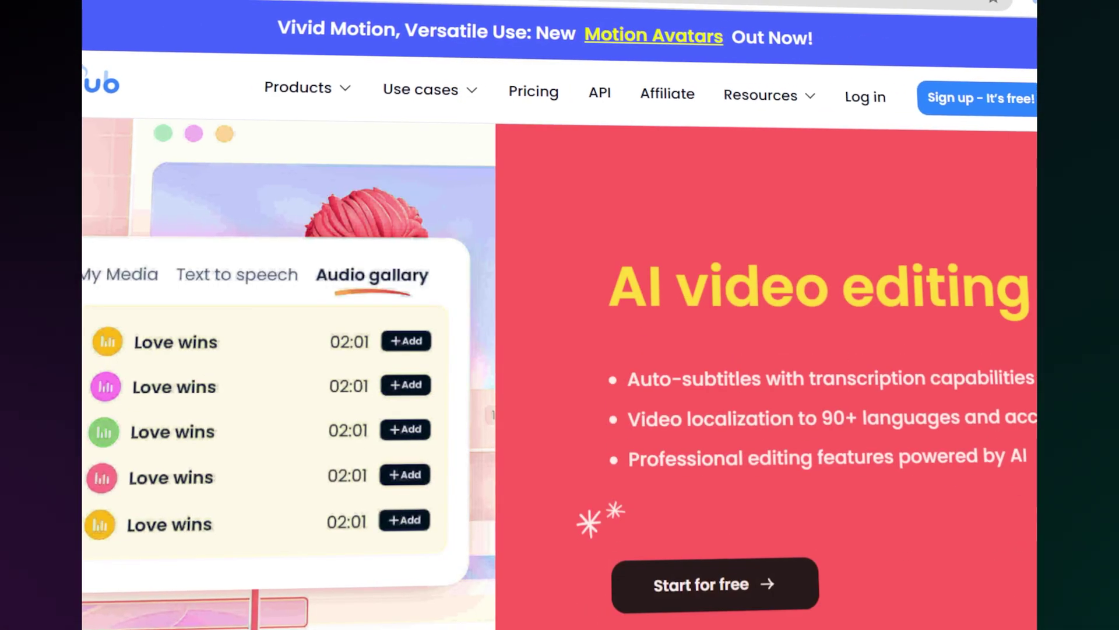
# Step: Switch to DupDub, browse its site and AI tools, and open the AI avatar tool
pyautogui.scroll(-10, 560, 373)
pyautogui.scroll(-10, 560, 350)
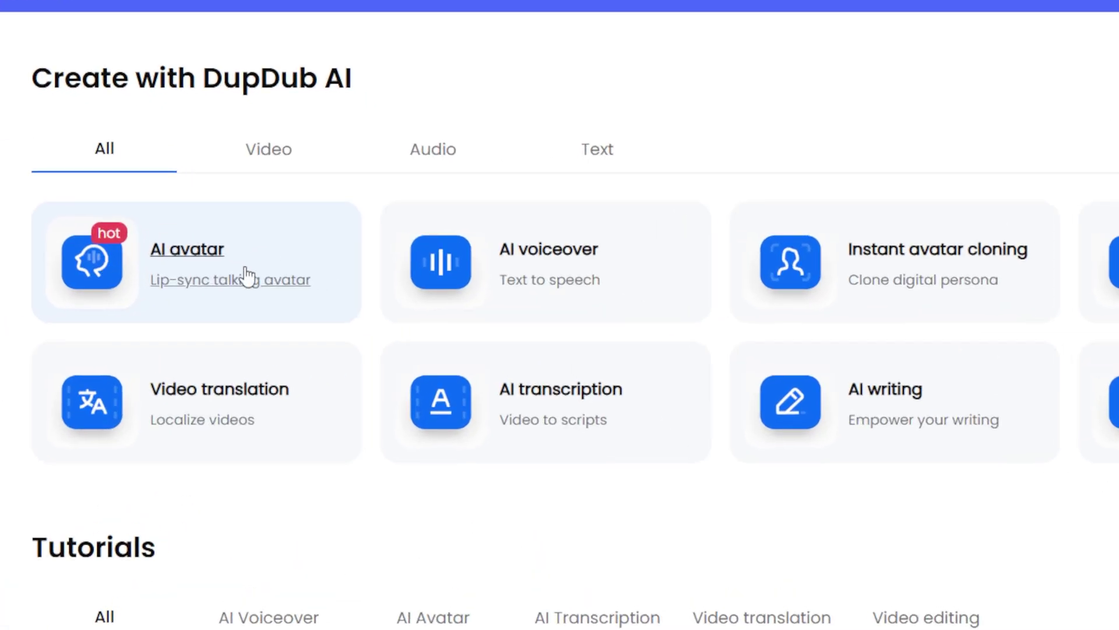
pyautogui.click(237, 288)
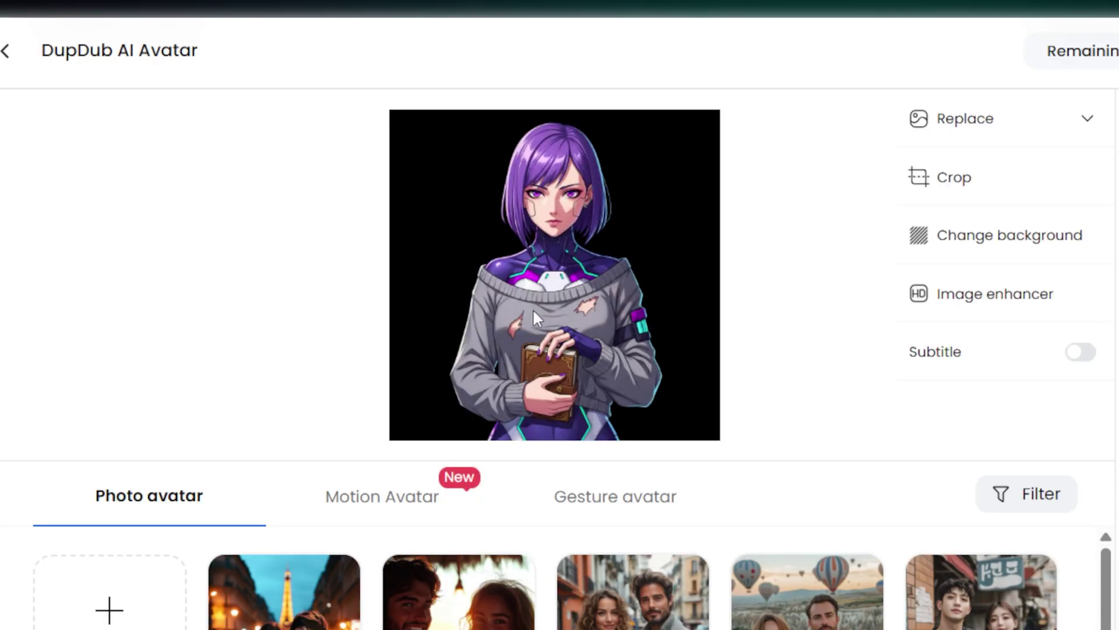
# Step: Check the photo replacement options and preview the square, rectangle, ellipse and free cutting crop shapes on the character image
pyautogui.click(1086, 119)
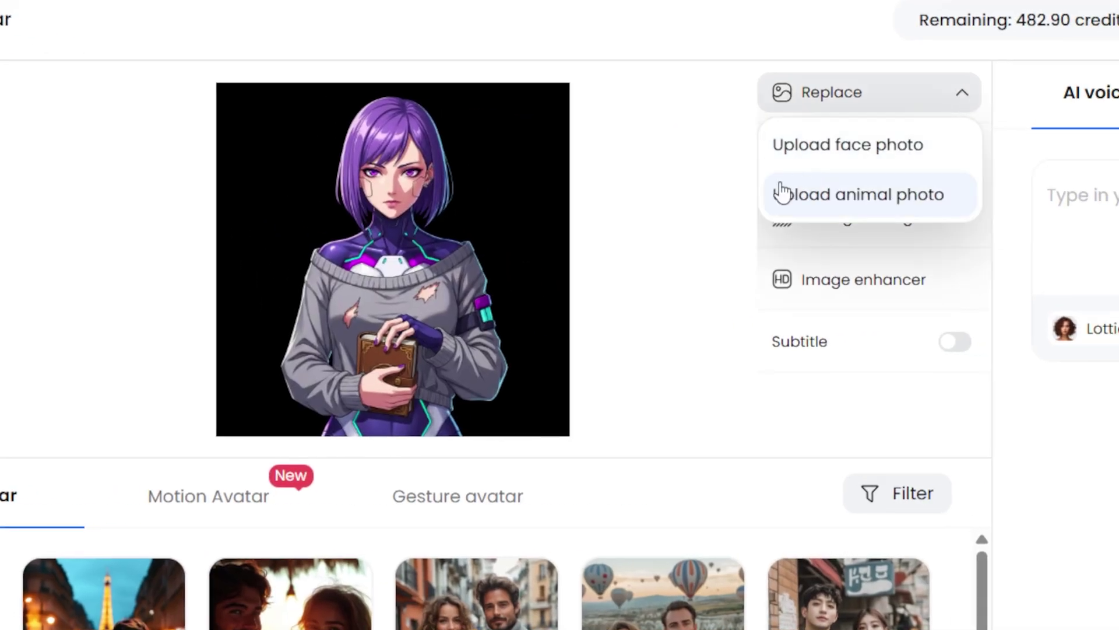
pyautogui.click(839, 220)
pyautogui.click(810, 156)
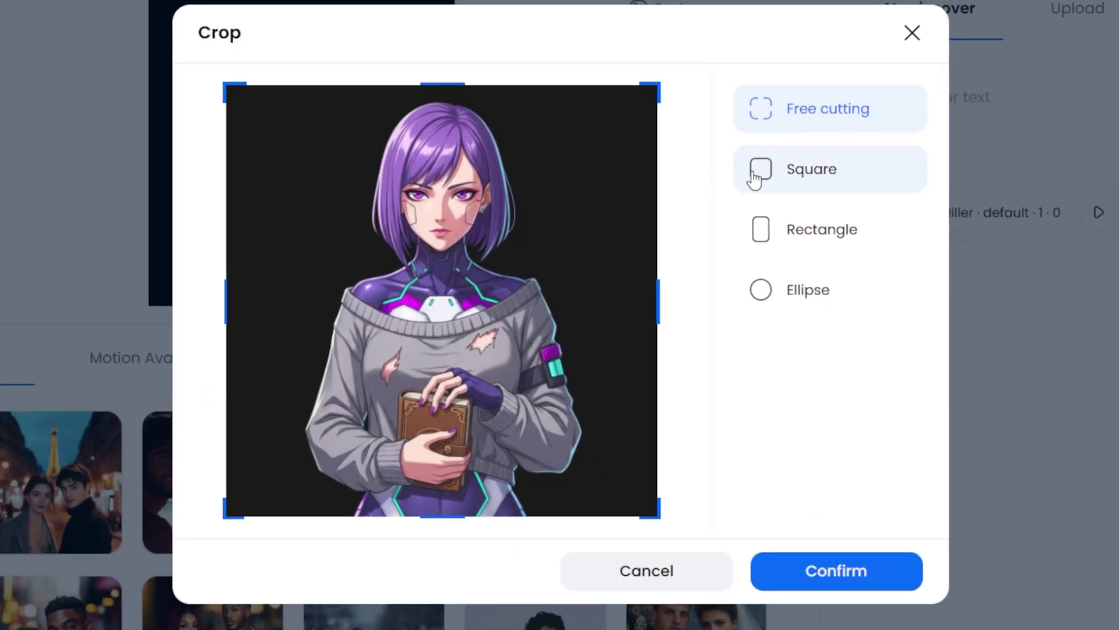
pyautogui.click(755, 172)
pyautogui.click(755, 239)
pyautogui.click(761, 294)
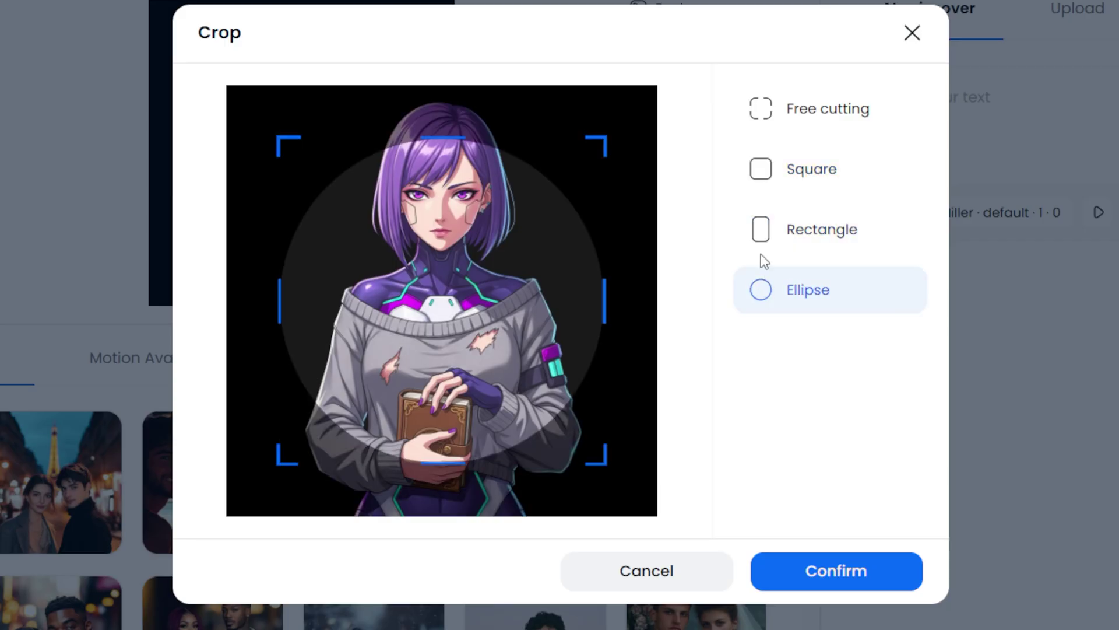
pyautogui.click(762, 296)
pyautogui.click(768, 117)
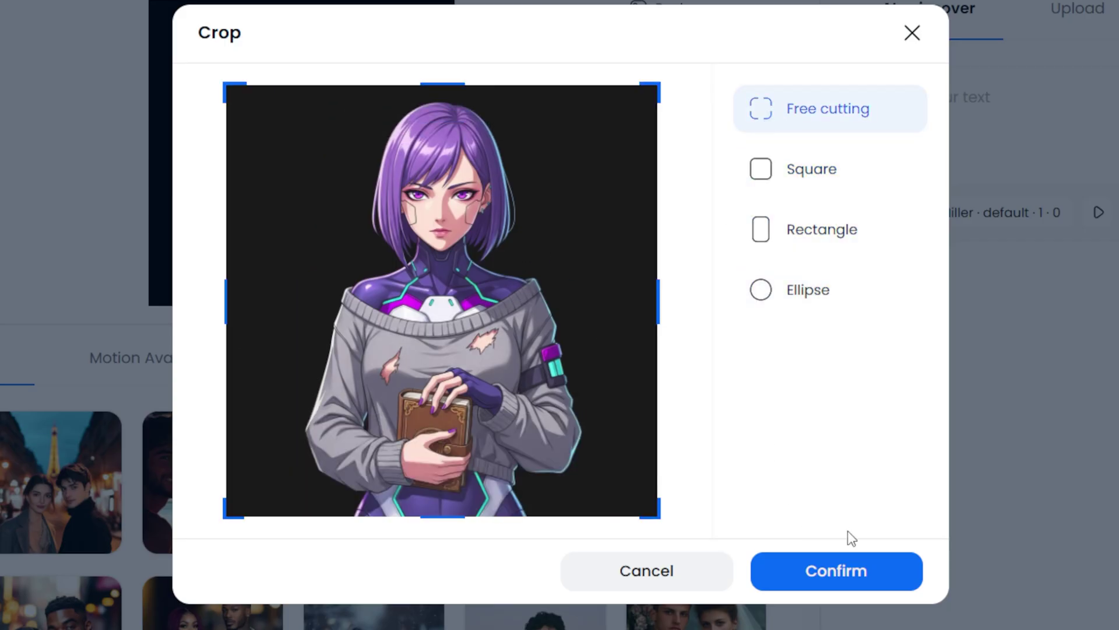
pyautogui.click(911, 37)
# Step: Preview several stock backgrounds behind the character, including the brown gradient and the modern house, without applying one
pyautogui.click(677, 197)
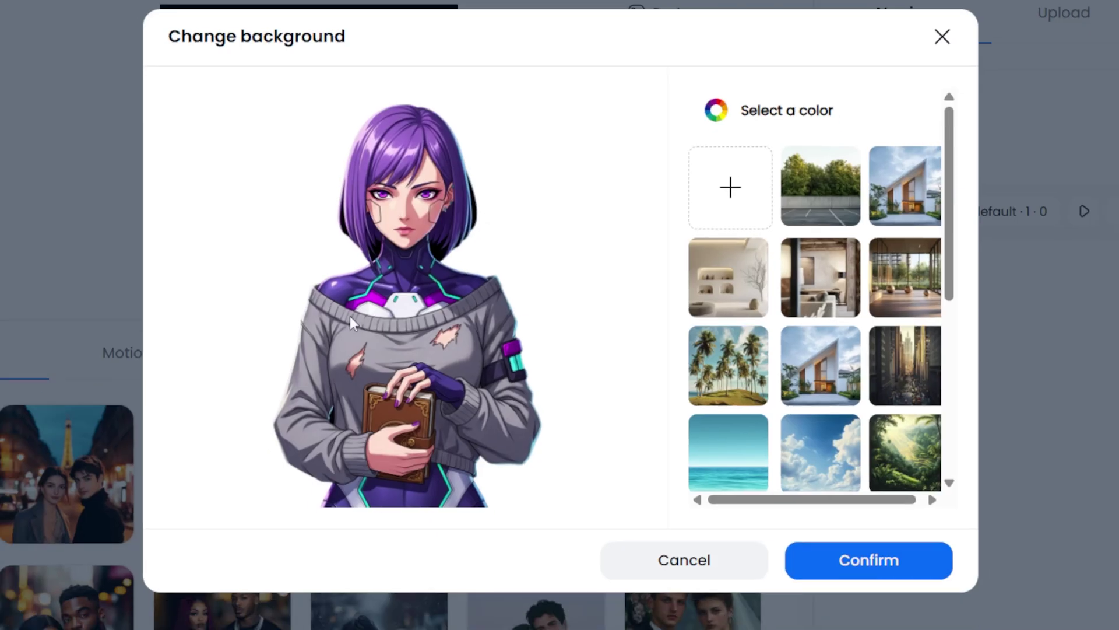
pyautogui.scroll(-2, 715, 436)
pyautogui.click(818, 361)
pyautogui.click(717, 371)
pyautogui.click(794, 450)
pyautogui.click(743, 458)
pyautogui.scroll(-5, 817, 453)
pyautogui.click(819, 453)
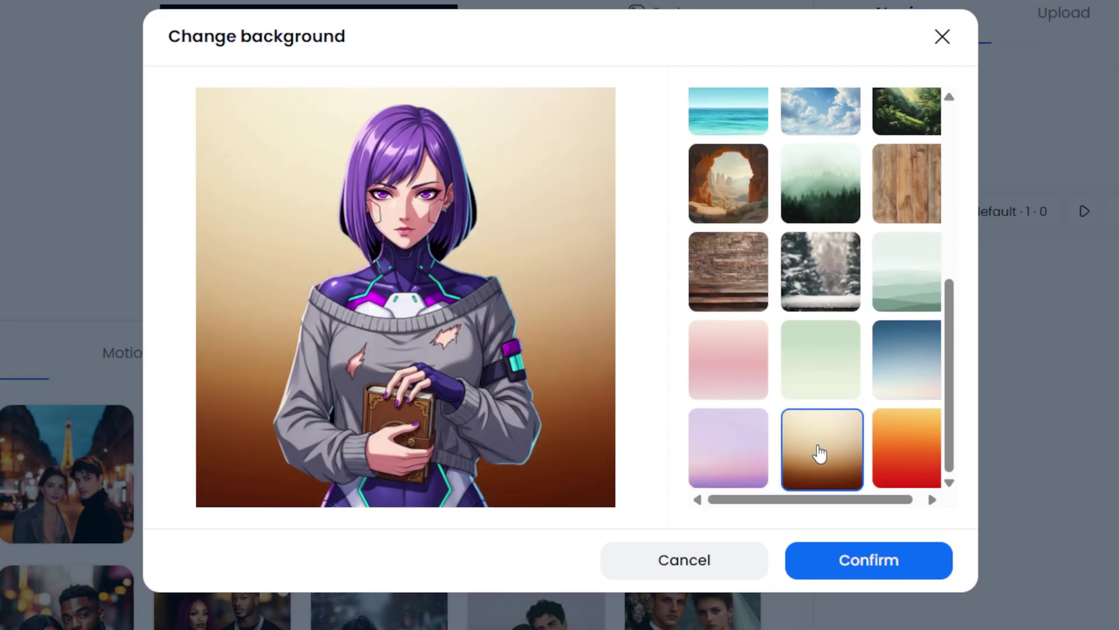
pyautogui.scroll(10, 738, 434)
pyautogui.click(909, 192)
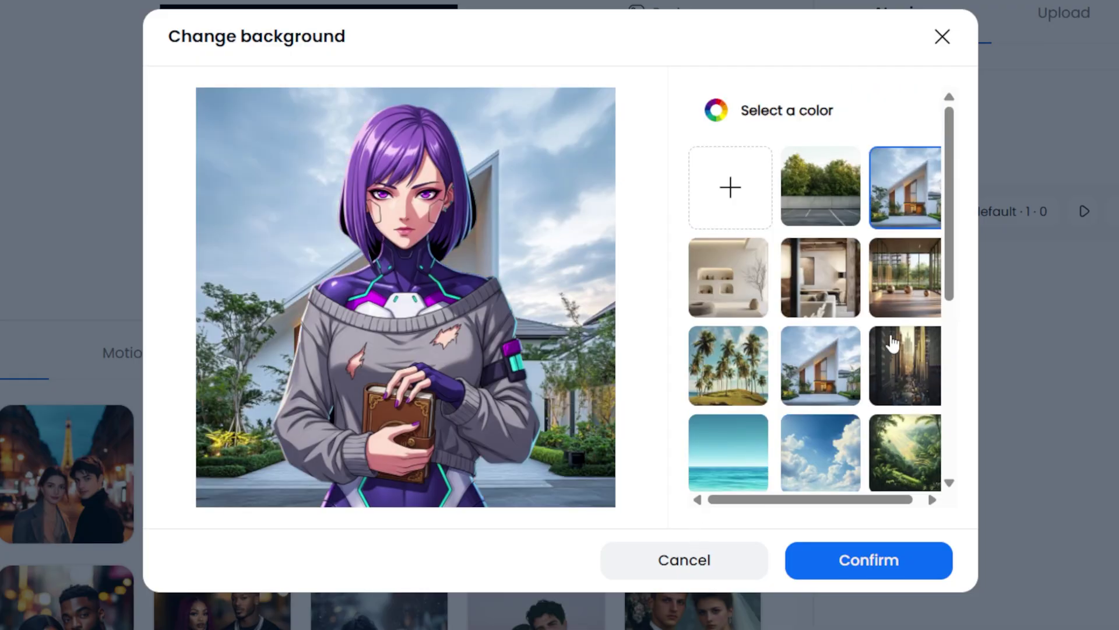
pyautogui.click(738, 571)
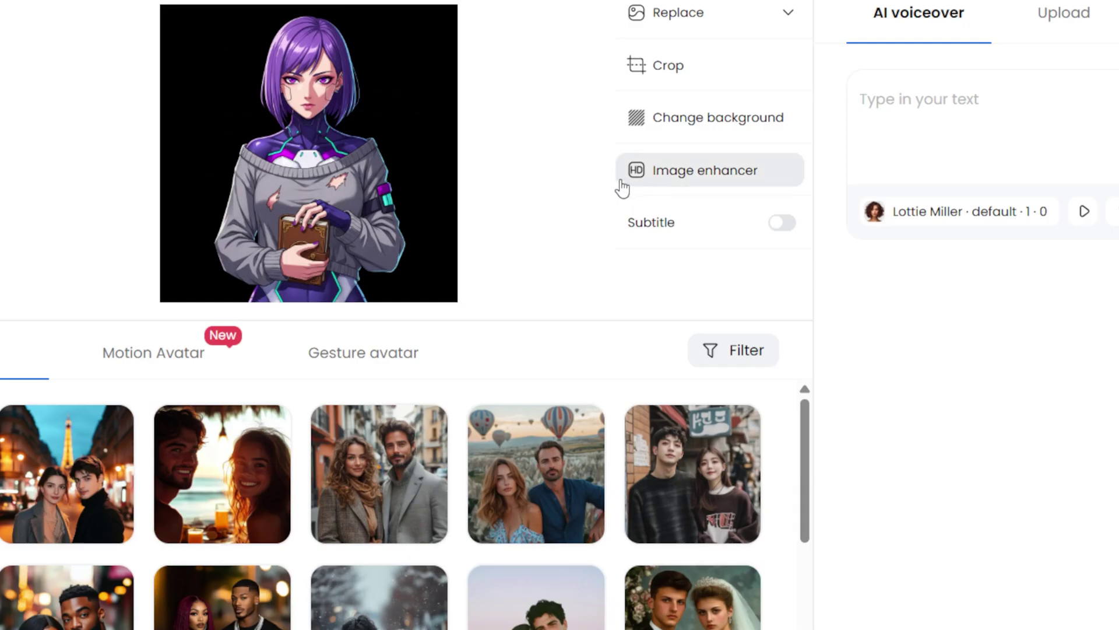
# Step: Run the image enhancer on the character photo and apply the enhanced version
pyautogui.click(660, 186)
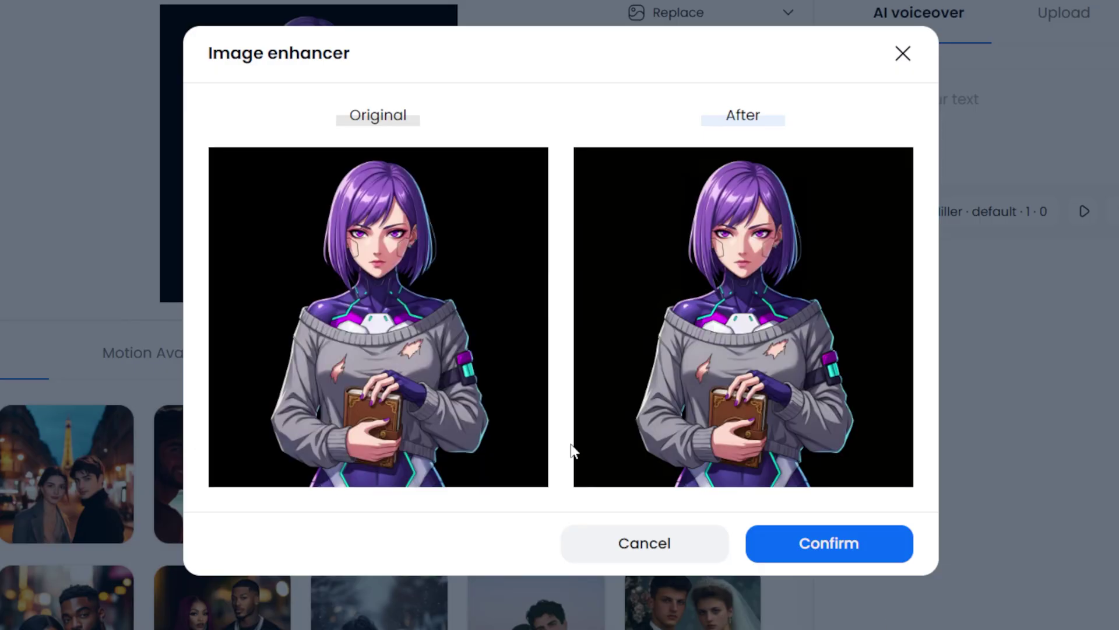
pyautogui.click(836, 551)
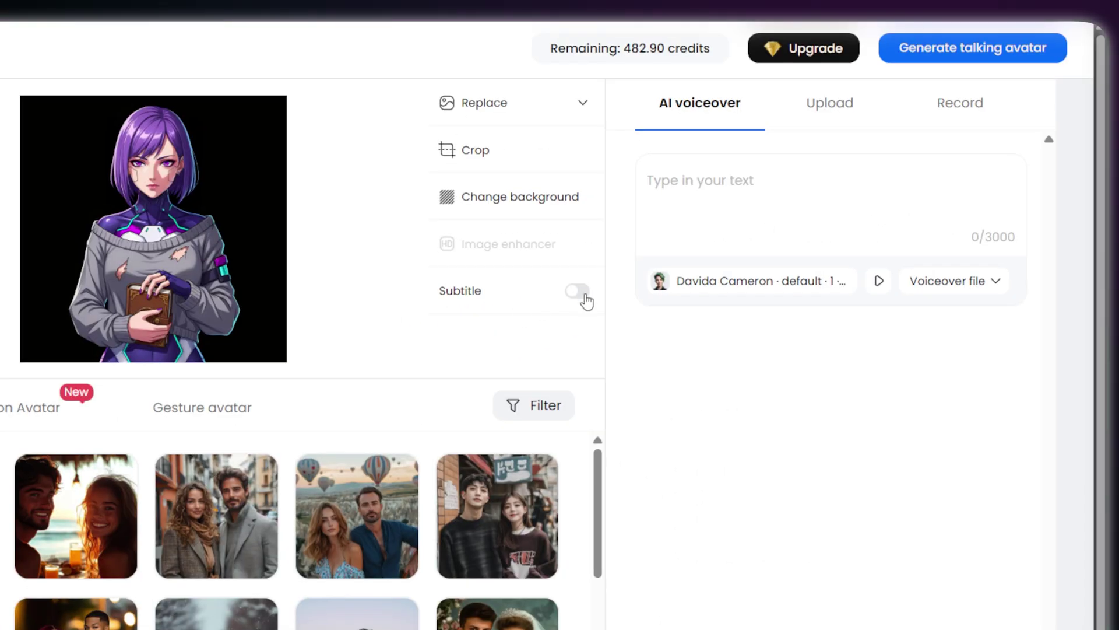
# Step: Examine the subtitle styling settings with subtitles temporarily enabled, and compare the upload, record and AI voiceover audio options
pyautogui.click(578, 291)
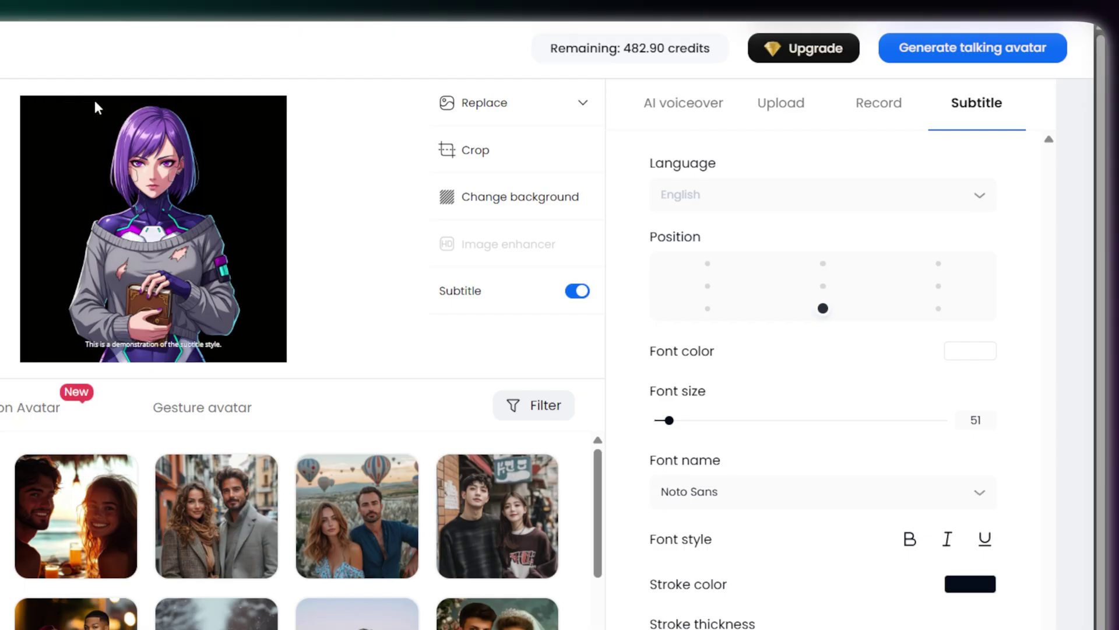
pyautogui.click(574, 294)
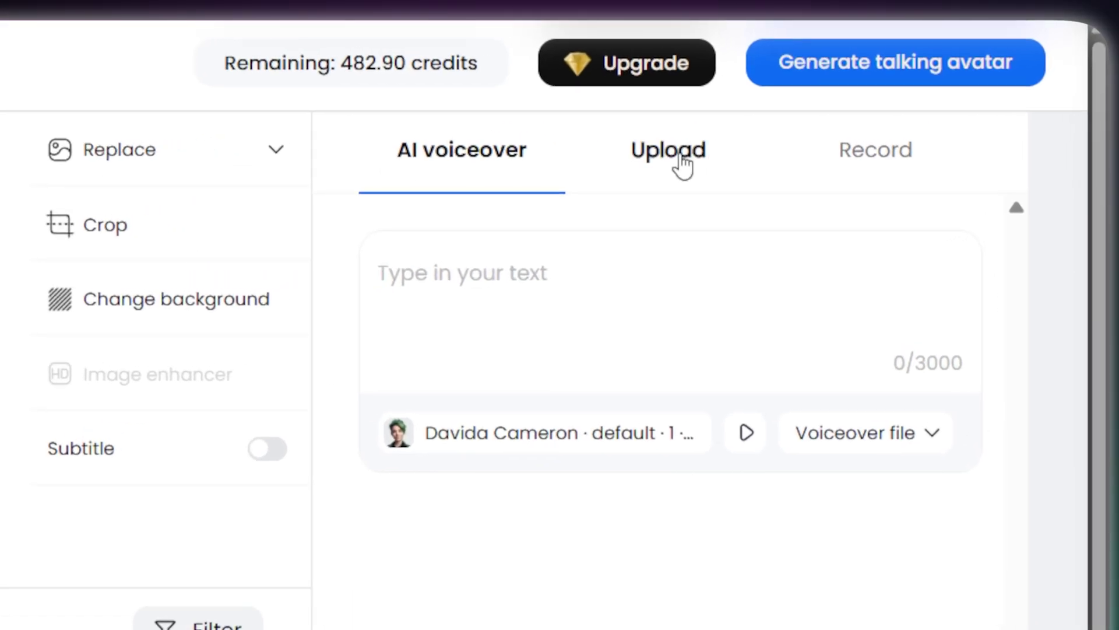
pyautogui.click(681, 166)
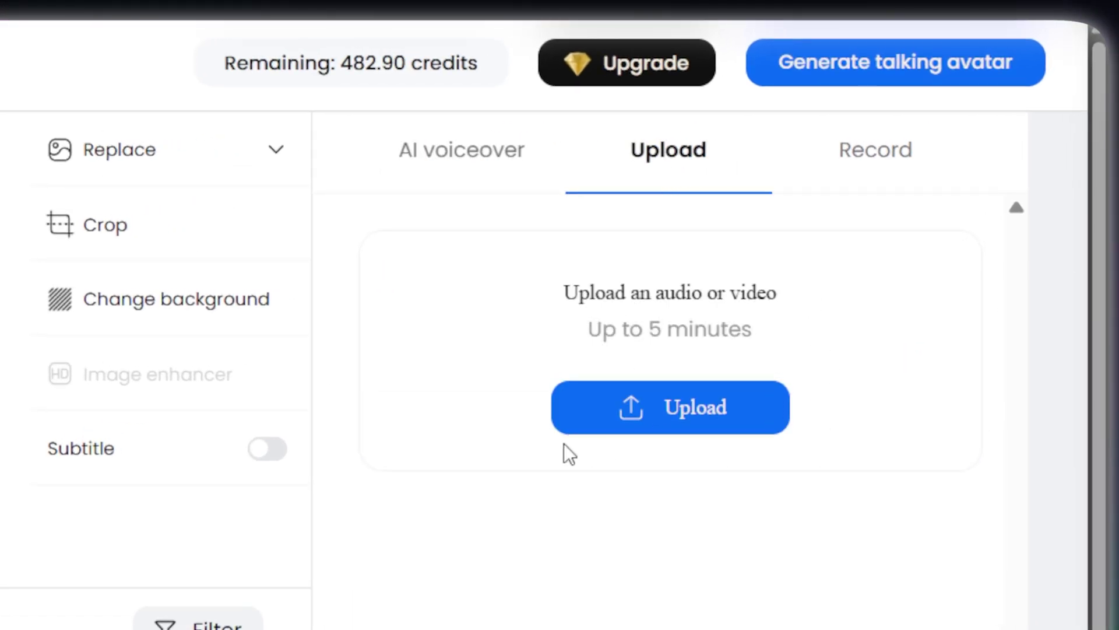
pyautogui.click(873, 186)
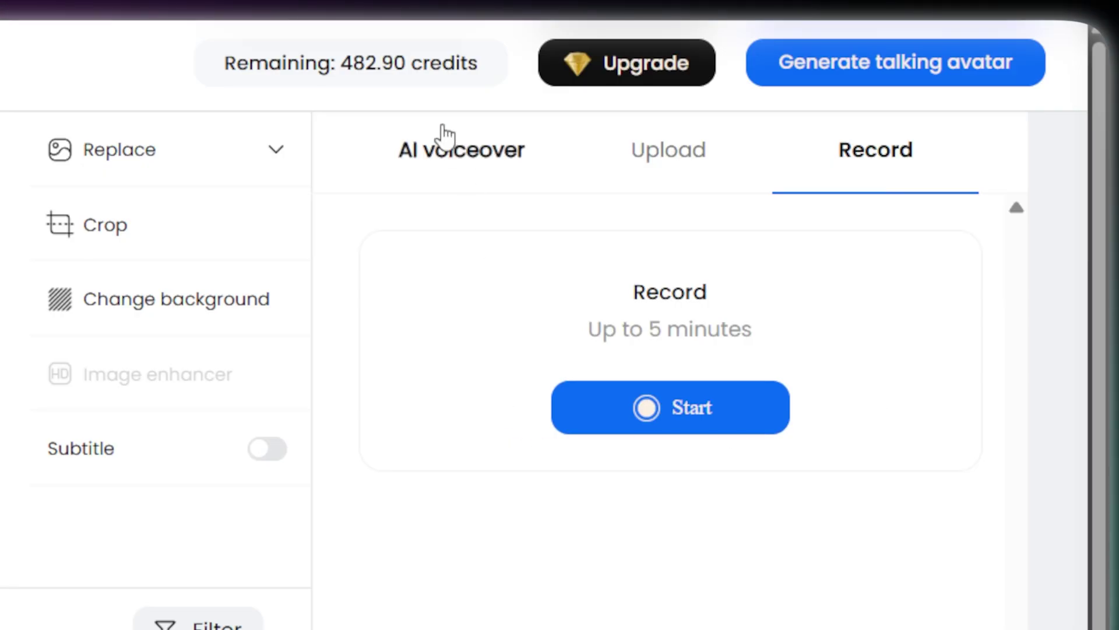
pyautogui.click(471, 172)
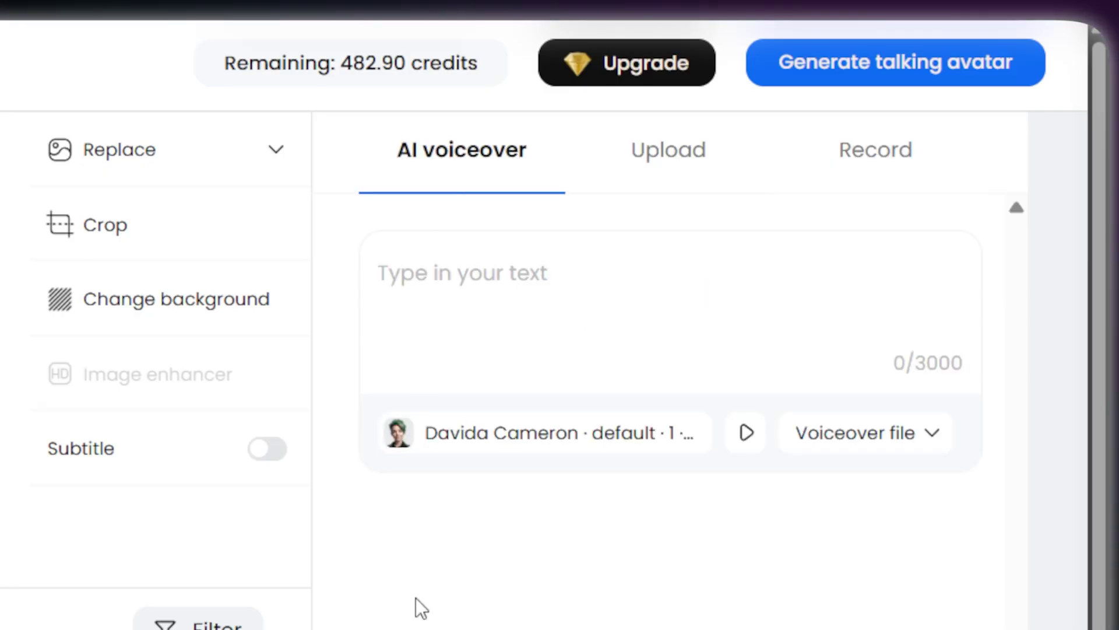
# Step: Enter the voiceover text "The acoustics in here are perfect for a deep dive into the classics." and open the voice library
pyautogui.click(483, 268)
pyautogui.write('The acoustics in here are perfect for a deep dive into the classics.')
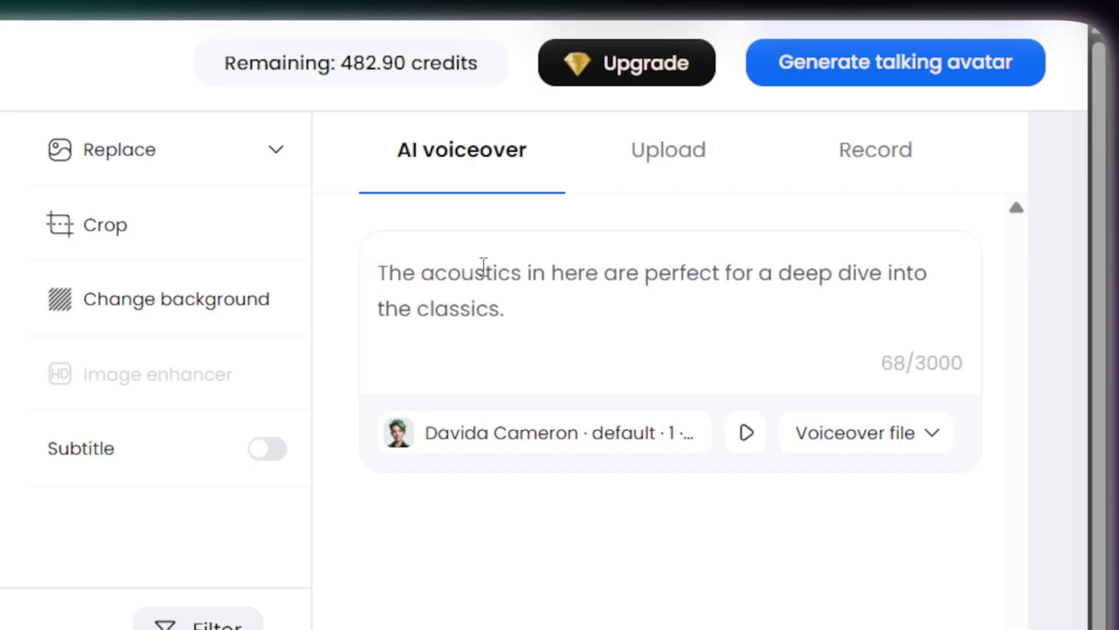
pyautogui.click(525, 436)
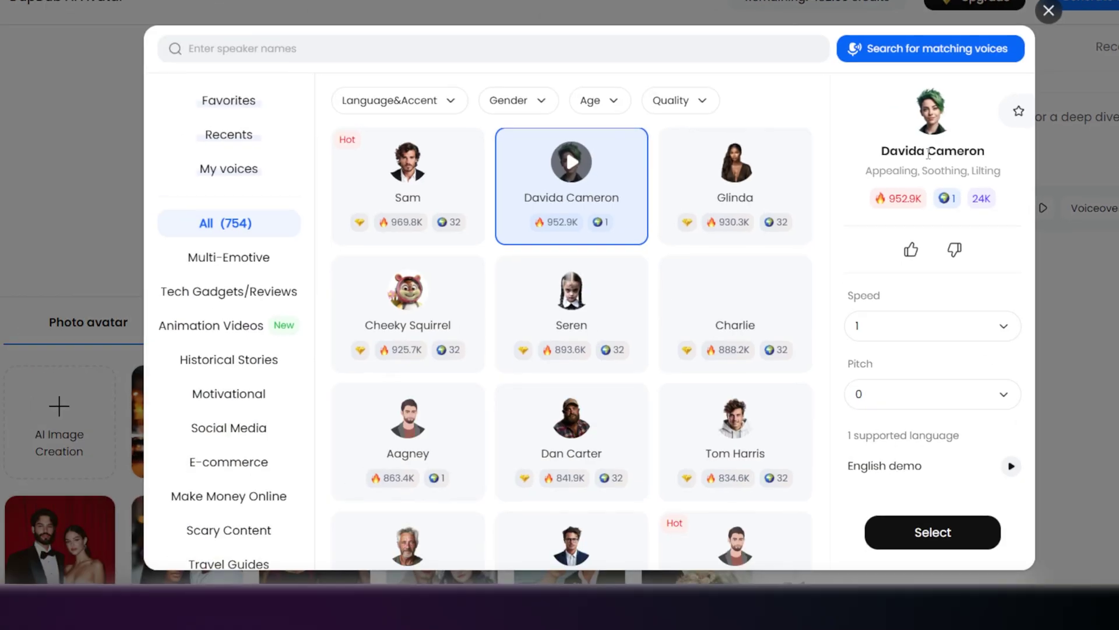
# Step: Browse the available voices and categories, and check the language and accent, gender, age and quality filter options
pyautogui.scroll(-3, 663, 307)
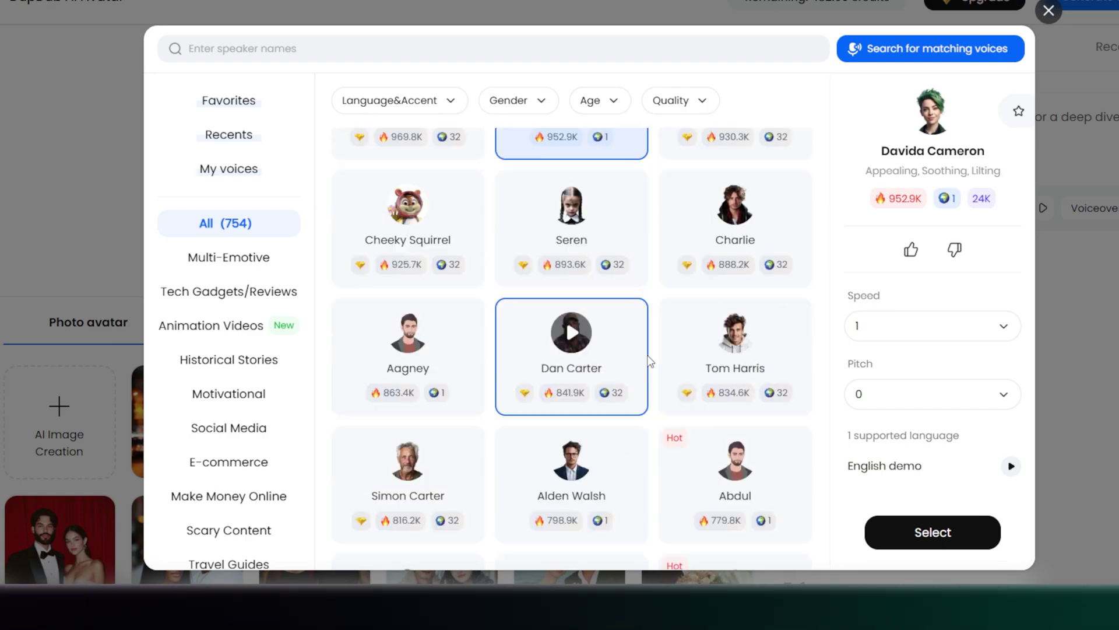
pyautogui.scroll(-10, 646, 389)
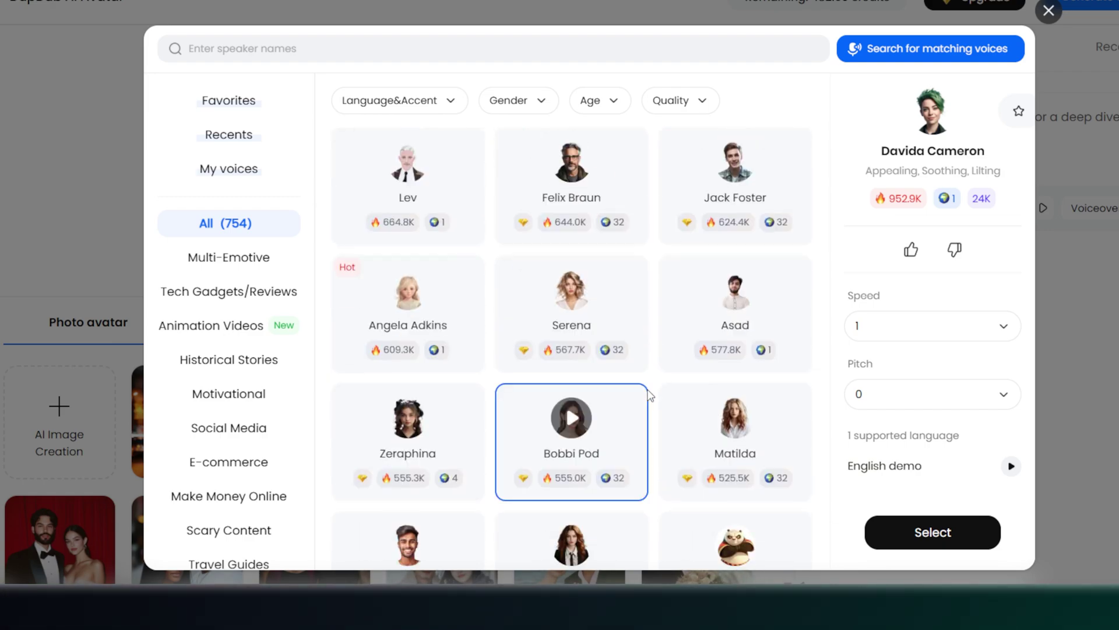
pyautogui.scroll(-3, 253, 350)
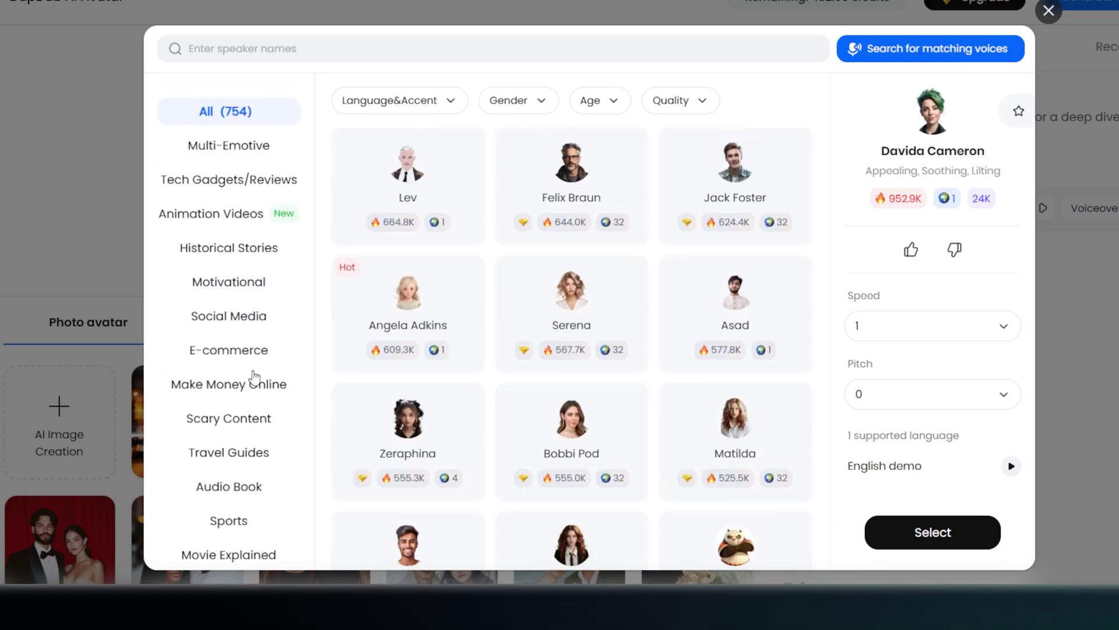
pyautogui.scroll(-1, 242, 428)
pyautogui.click(451, 102)
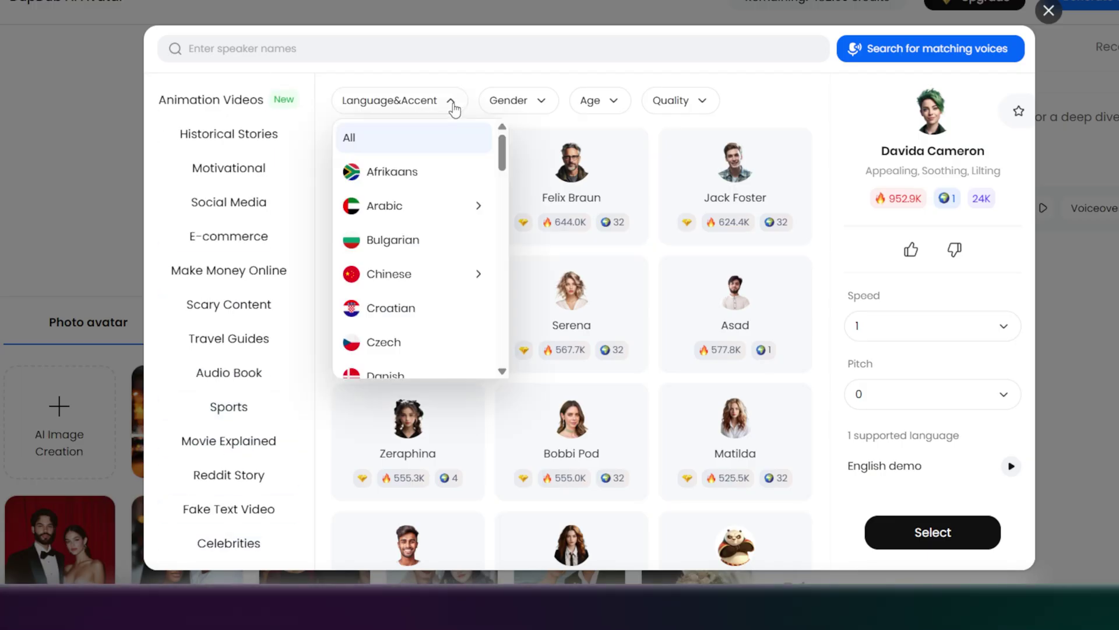
pyautogui.scroll(-9, 438, 243)
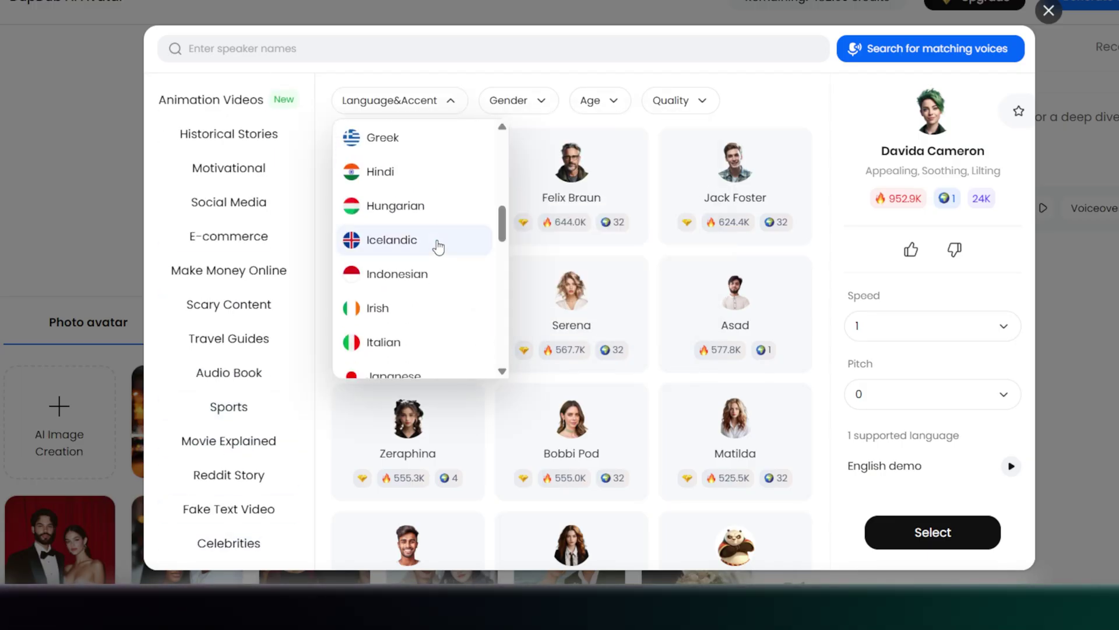
pyautogui.click(548, 104)
pyautogui.click(612, 108)
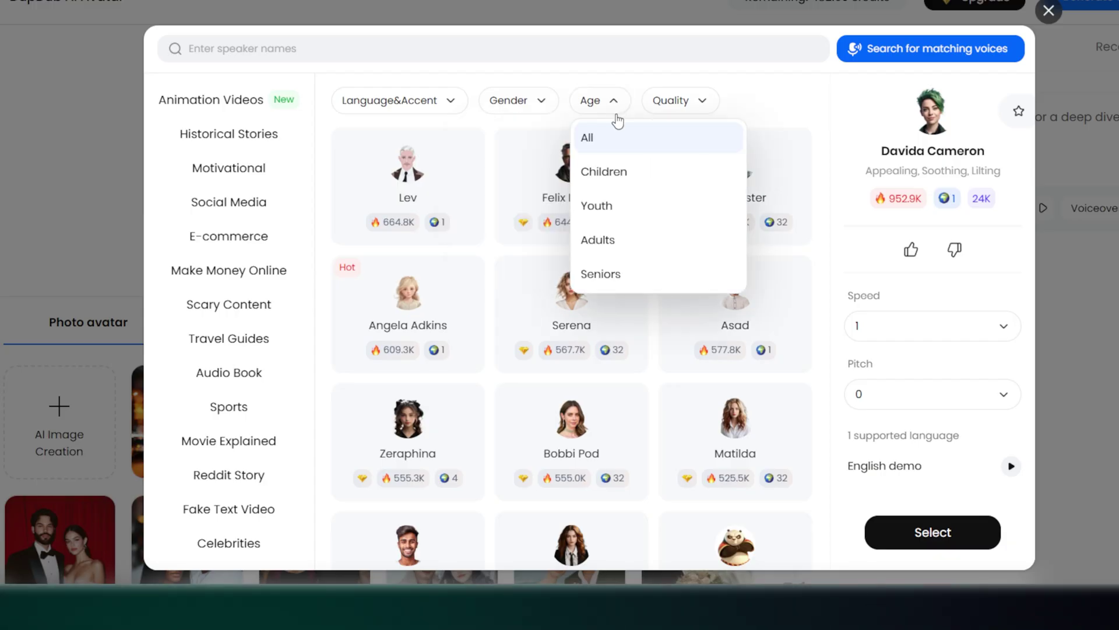
pyautogui.click(702, 104)
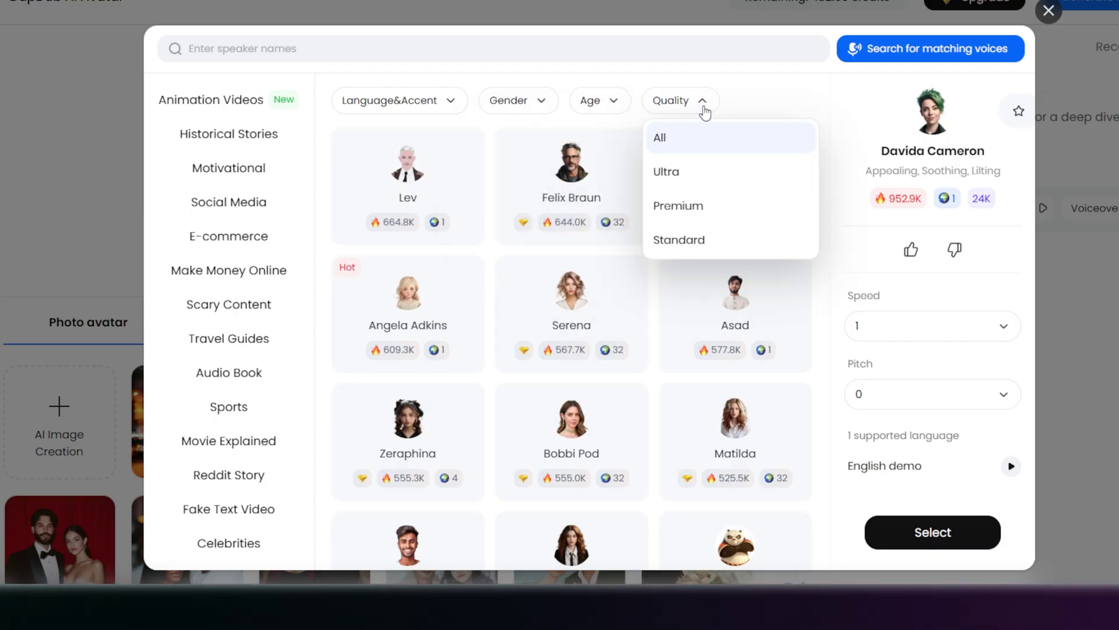
pyautogui.click(705, 111)
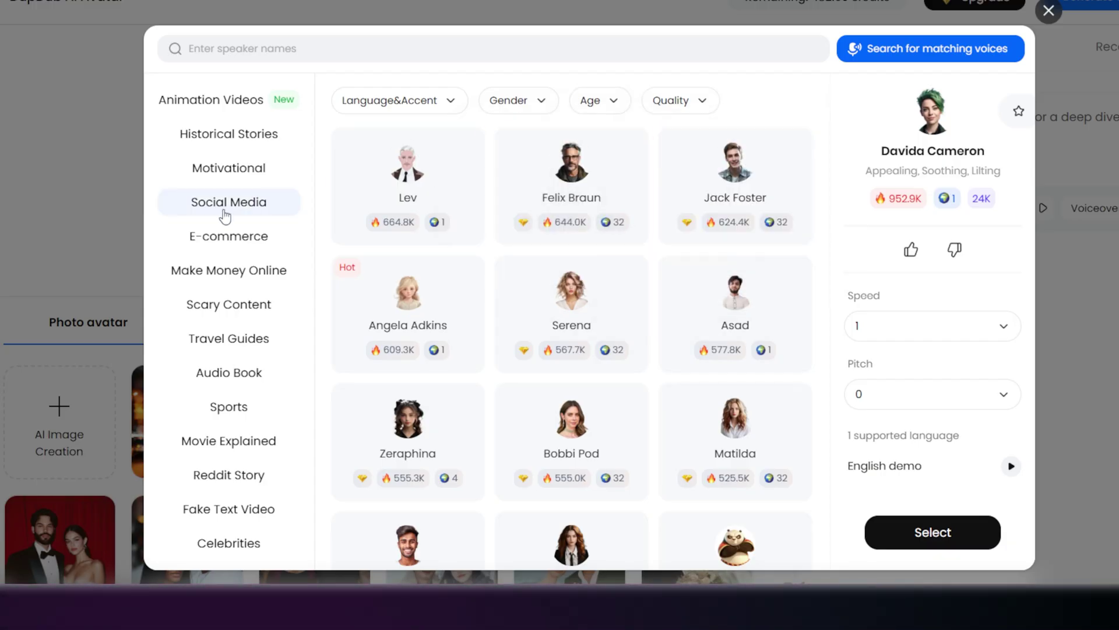
# Step: Start adding a custom voice named nova1 with a video link as its voice sample, and play the sample
pyautogui.scroll(4, 225, 212)
pyautogui.click(245, 176)
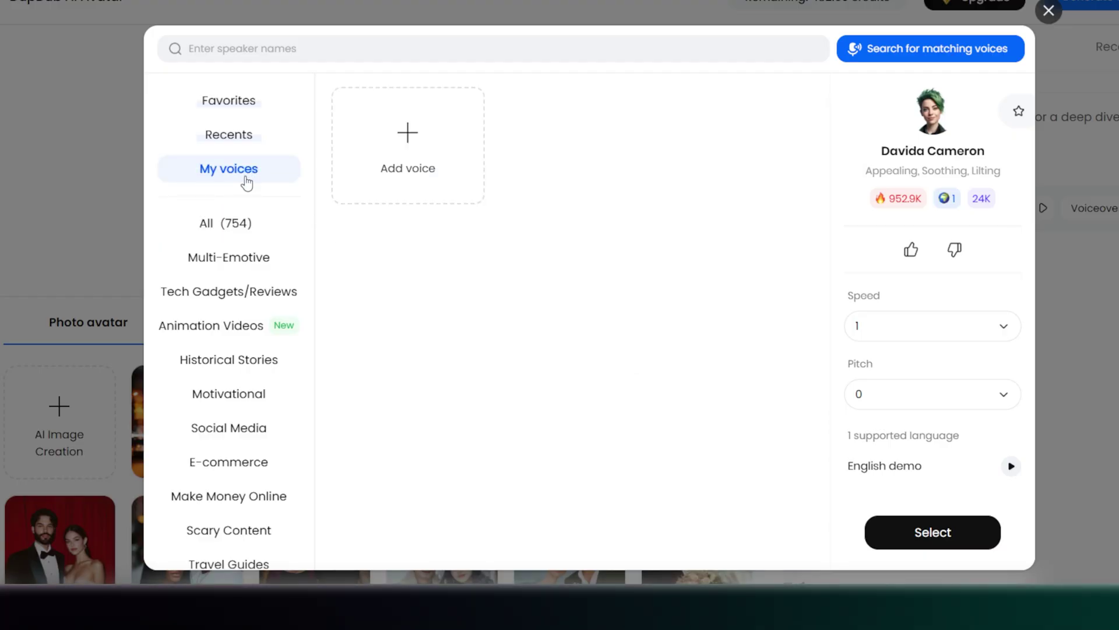
pyautogui.click(421, 172)
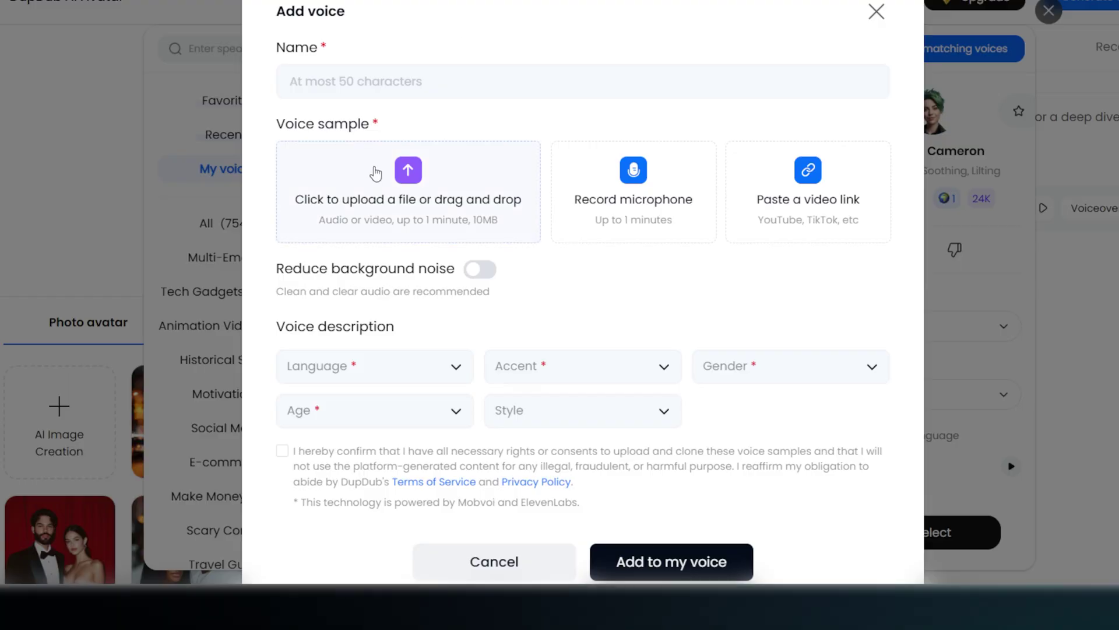
pyautogui.click(789, 183)
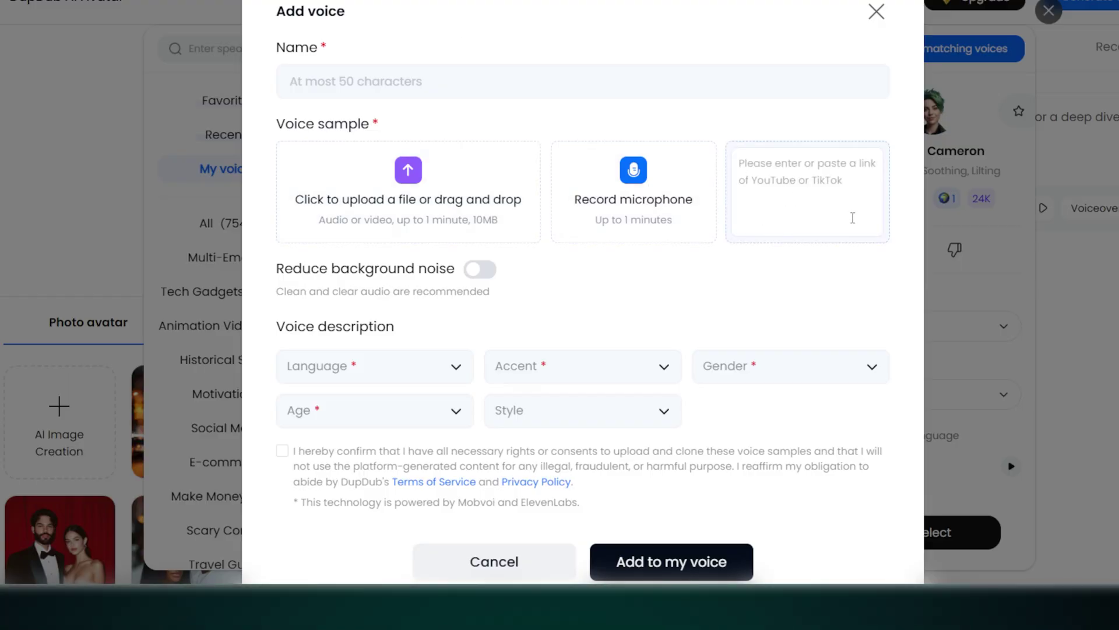
pyautogui.click(716, 292)
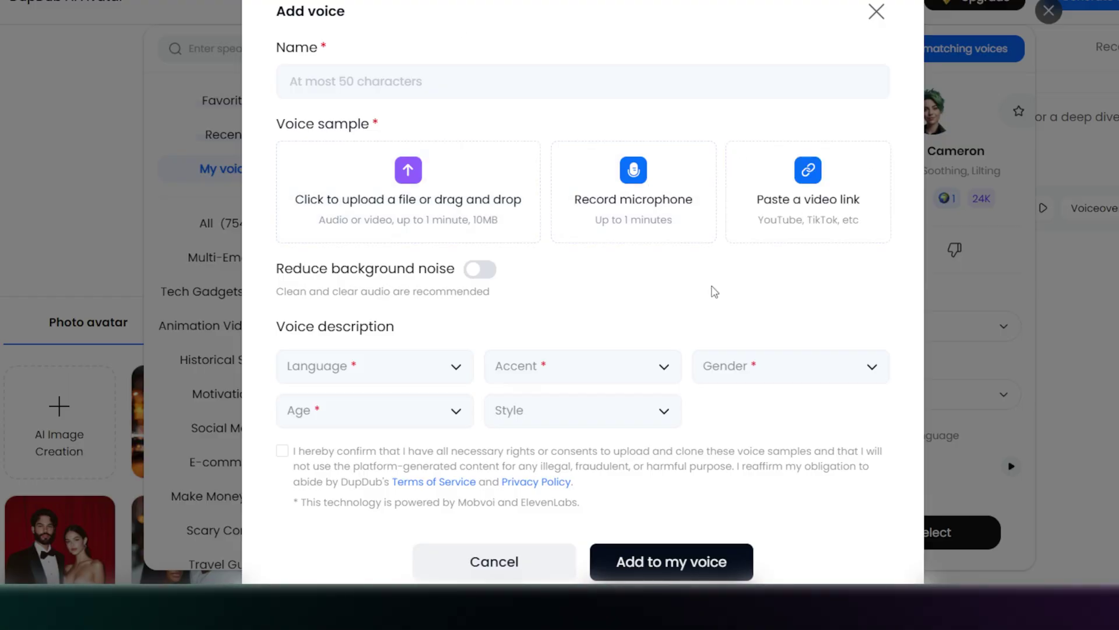
pyautogui.click(793, 204)
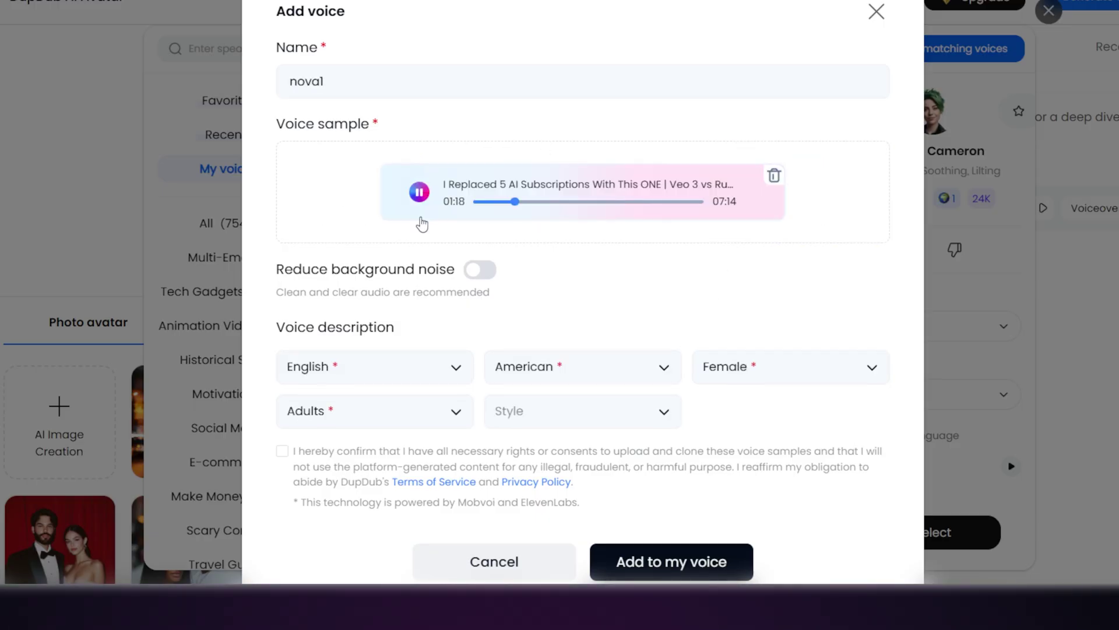
pyautogui.click(419, 192)
# Step: Describe the new voice as English, American, Female and Adults, accept the rights confirmation and add it to the personal voices
pyautogui.click(454, 367)
pyautogui.click(450, 277)
pyautogui.click(454, 411)
pyautogui.click(341, 324)
pyautogui.click(583, 367)
pyautogui.click(567, 72)
pyautogui.click(874, 368)
pyautogui.click(282, 450)
pyautogui.click(701, 563)
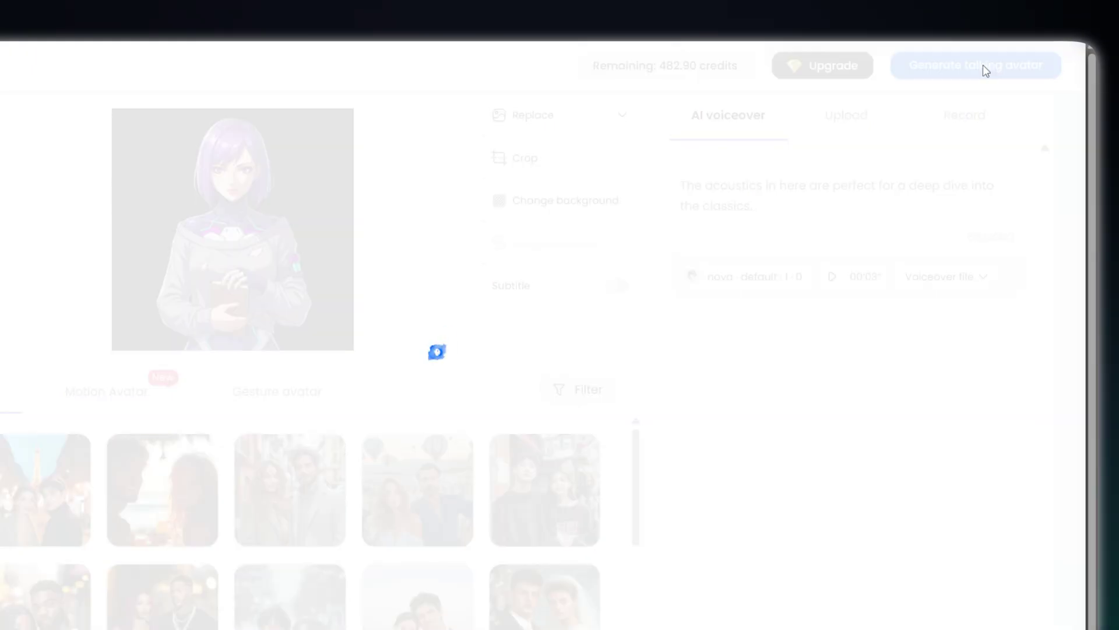
# Step: Generate the purple-haired character's talking avatar and play the finished video from the avatar collection
pyautogui.click(985, 69)
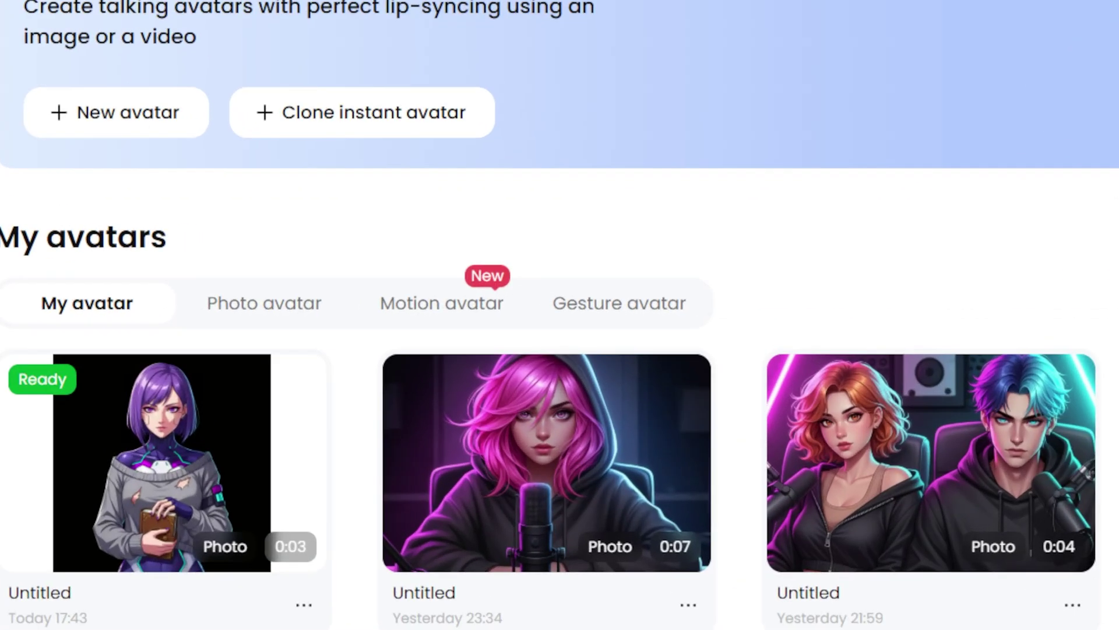
pyautogui.click(96, 463)
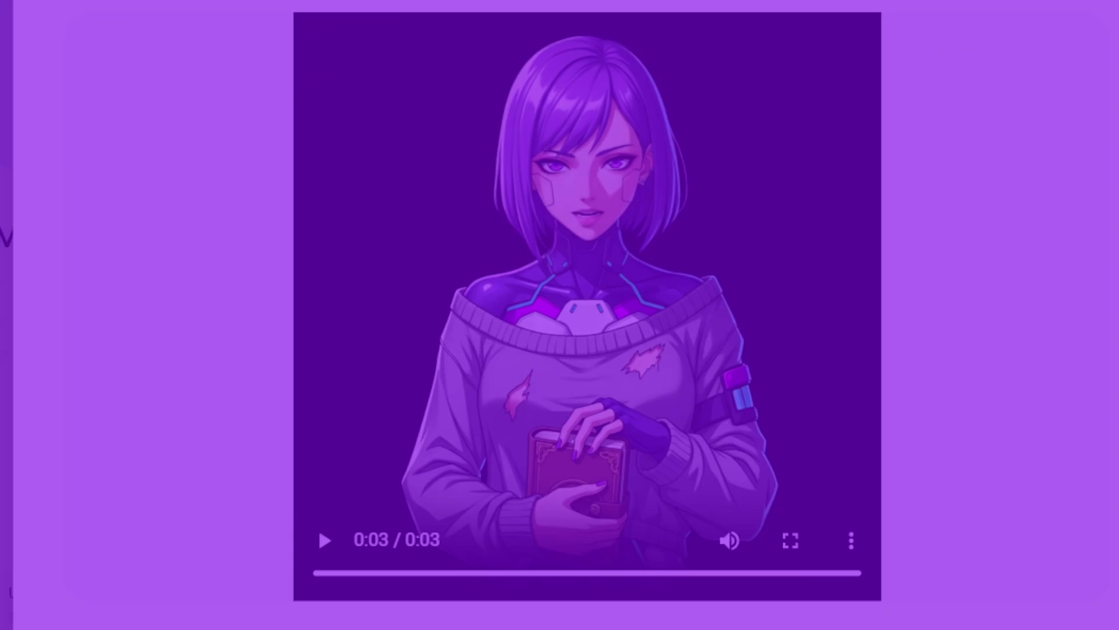
pyautogui.click(325, 546)
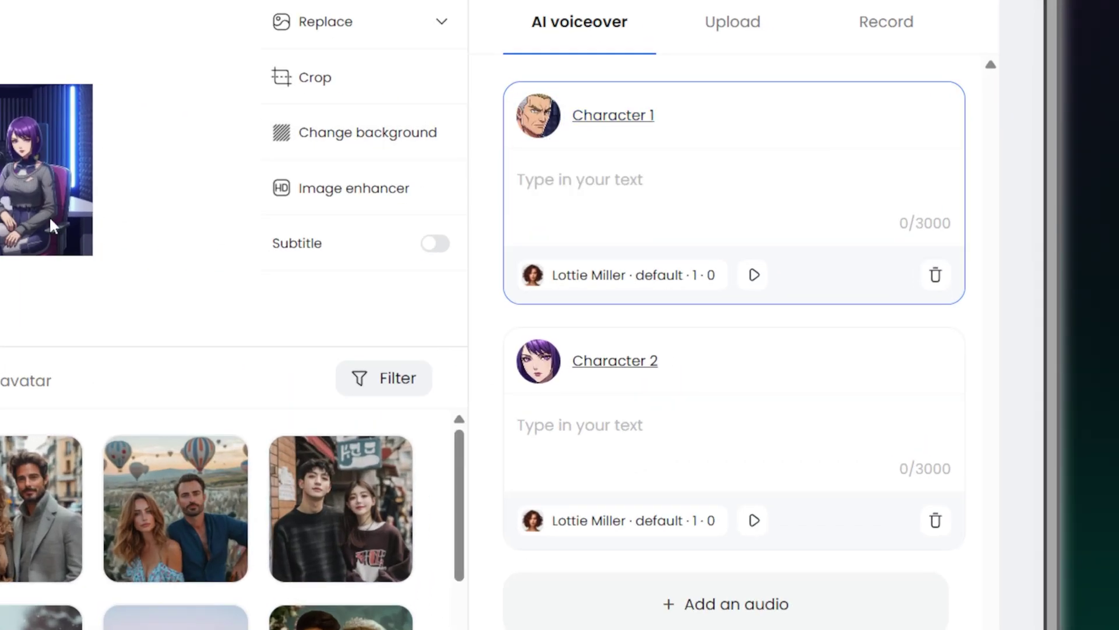
# Step: Assign the blond man's face in the podcast studio image to Character 1
pyautogui.click(542, 120)
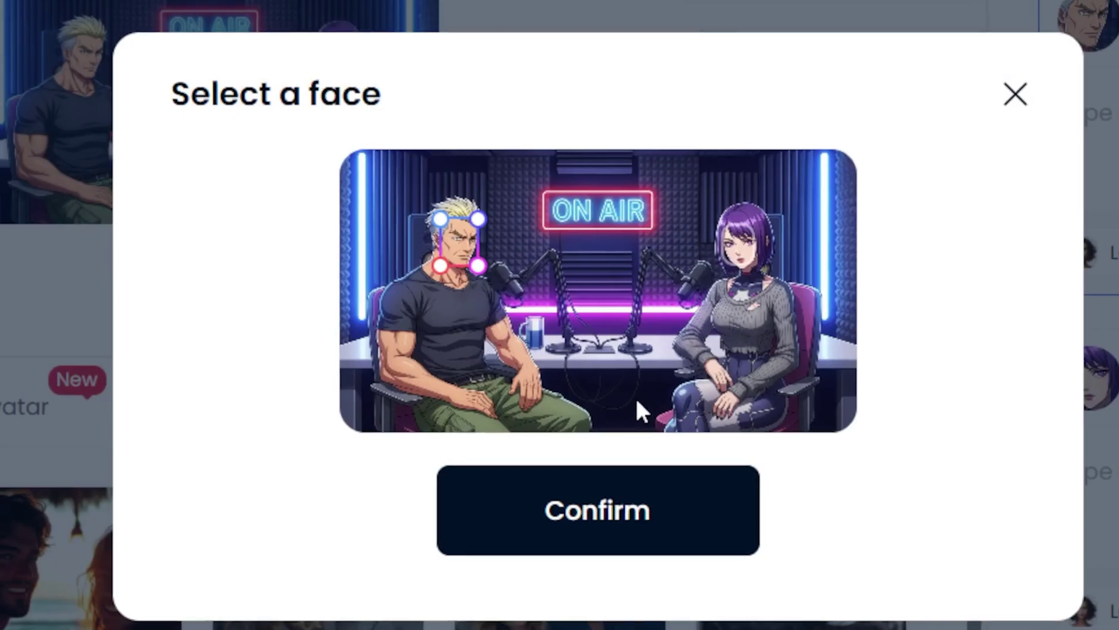
pyautogui.click(758, 268)
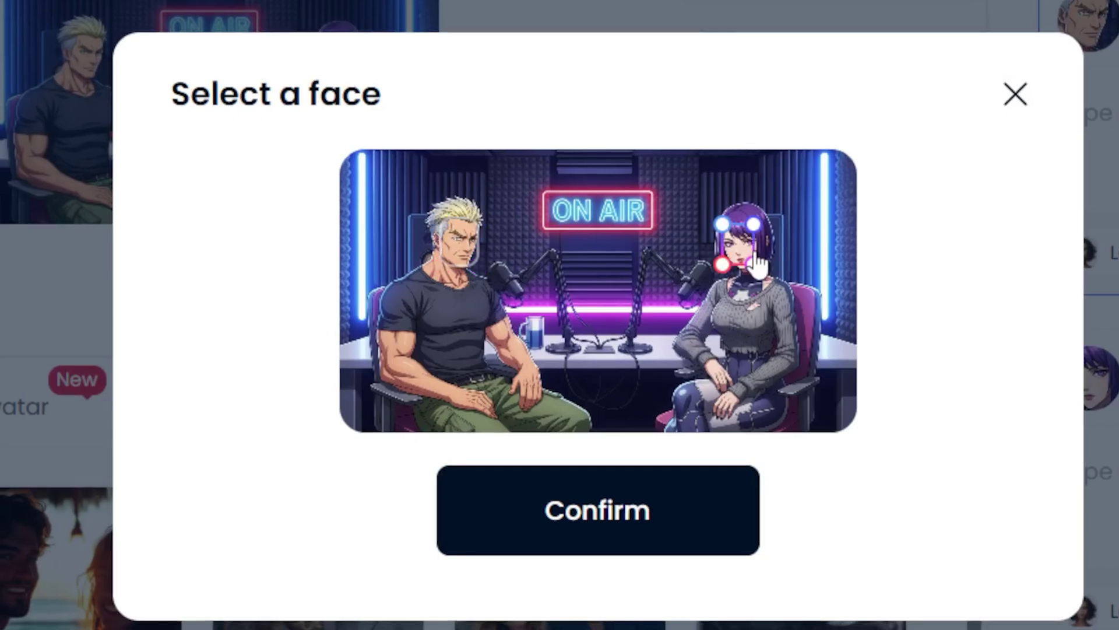
pyautogui.click(461, 256)
pyautogui.click(561, 520)
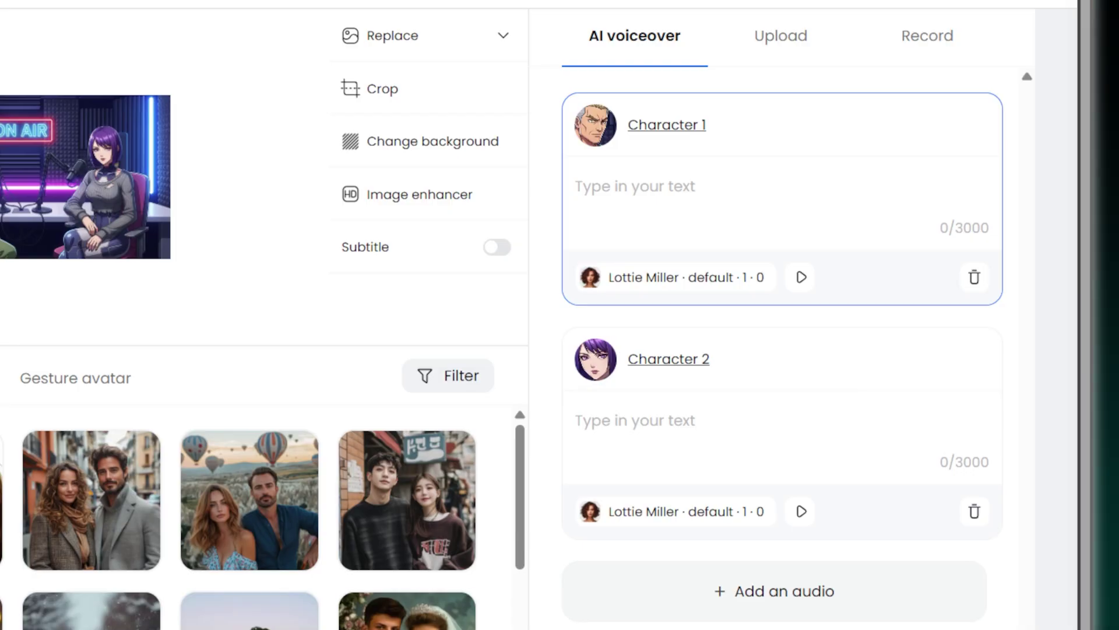
# Step: Enter Character 1's script beginning "Welcome to the studio. I’m genuinely glad you could make it today." and assign the custom voice kai
pyautogui.write('Welcome to the studio. I’m genuinely glad you could make it today. It’s always a pleasure to have someone with fresh energy and perspective around. How are you feeling? Ready to dive in and get started?')
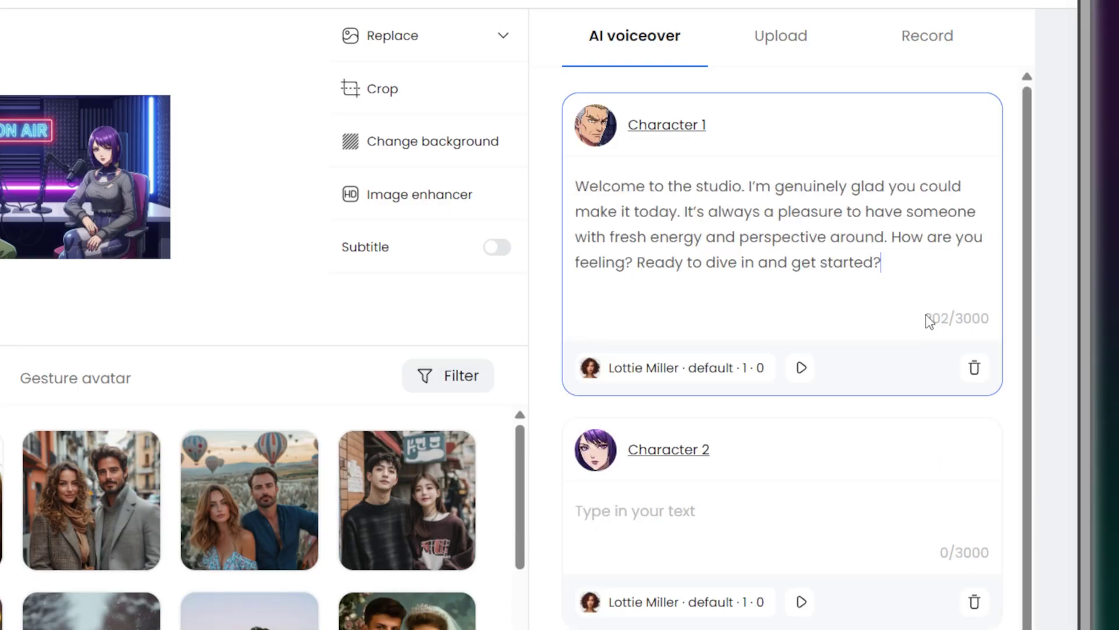
pyautogui.click(606, 368)
pyautogui.click(169, 179)
pyautogui.click(516, 284)
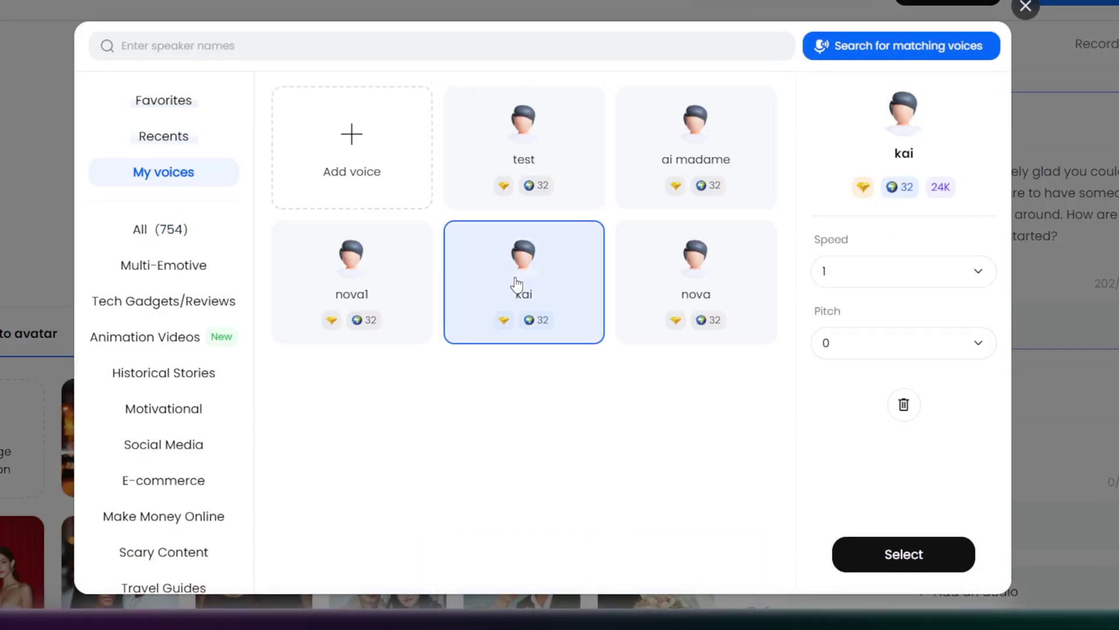
pyautogui.click(922, 558)
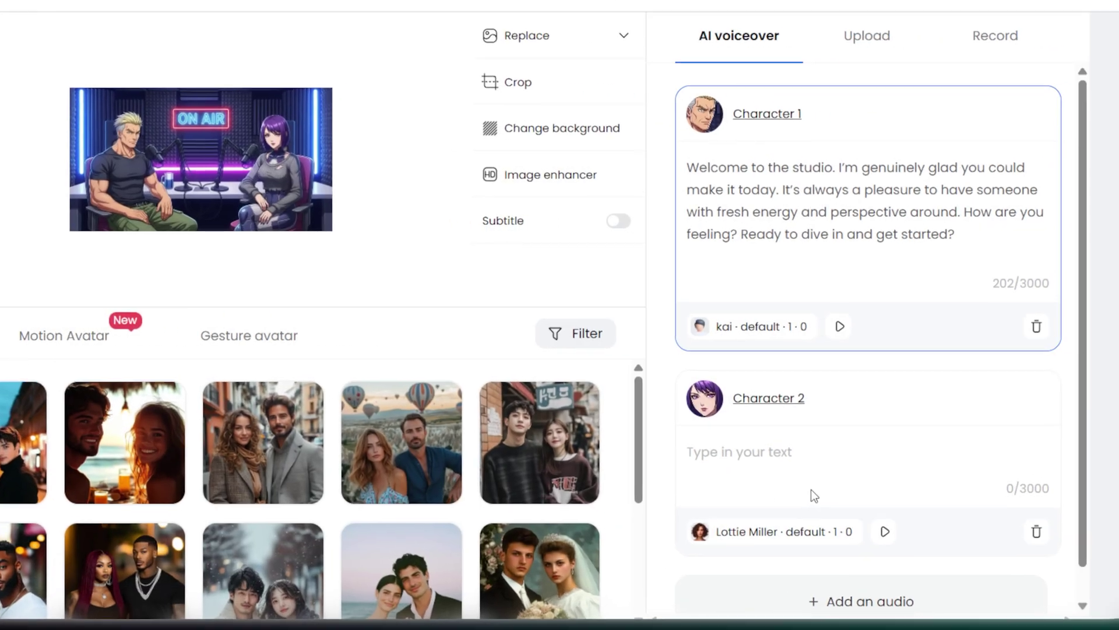
# Step: Enter Character 2's script beginning "The acoustics in here are absolutely perfect… every corner seems to capture the nuances of sound."
pyautogui.click(810, 496)
pyautogui.write("The acoustics in here are absolutely perfect... every corner seems to capture the nuances of sound. It's the kind of space that makes you want to linger and really explore the classics, layer by layer. I can't wait to get started—let's see what we can uncover together!")
pyautogui.scroll(-2, 758, 513)
# Step: Filter the full voice library for Character 2 to English & American, Female and Ultra quality
pyautogui.click(752, 500)
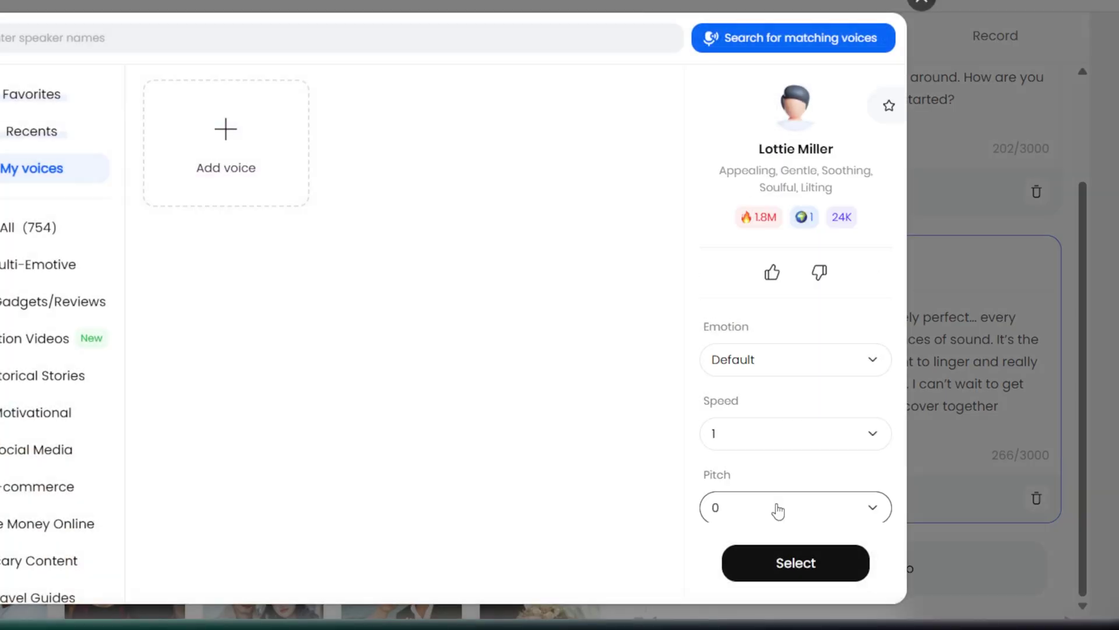
pyautogui.click(11, 233)
pyautogui.click(259, 96)
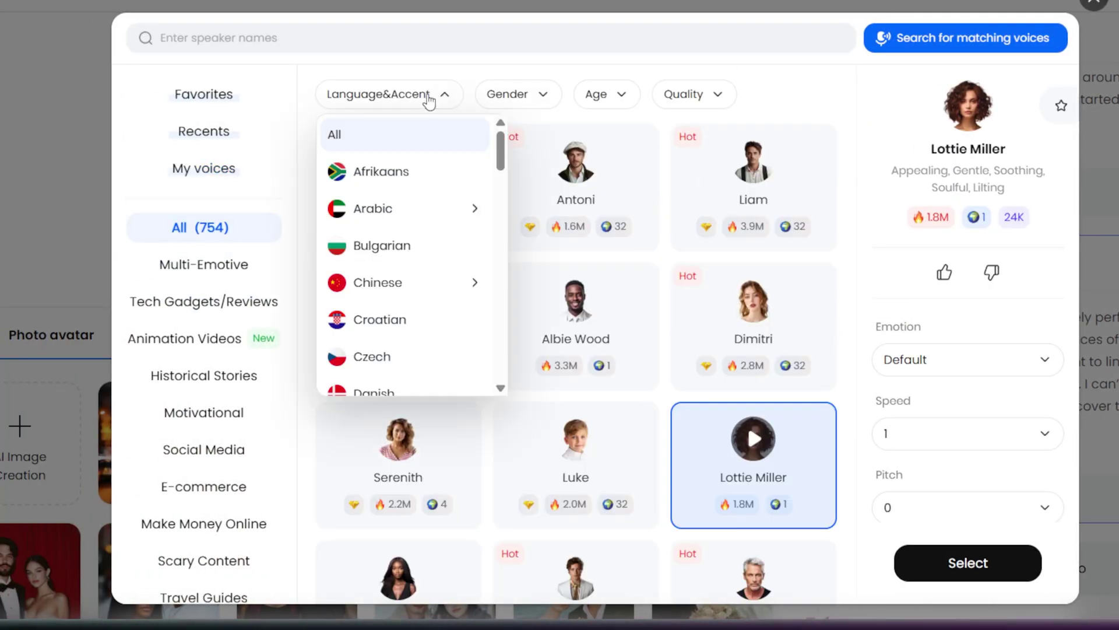
pyautogui.moveTo(251, 279)
pyautogui.scroll(-3, 408, 282)
pyautogui.moveTo(380, 289)
pyautogui.click(532, 170)
pyautogui.click(512, 93)
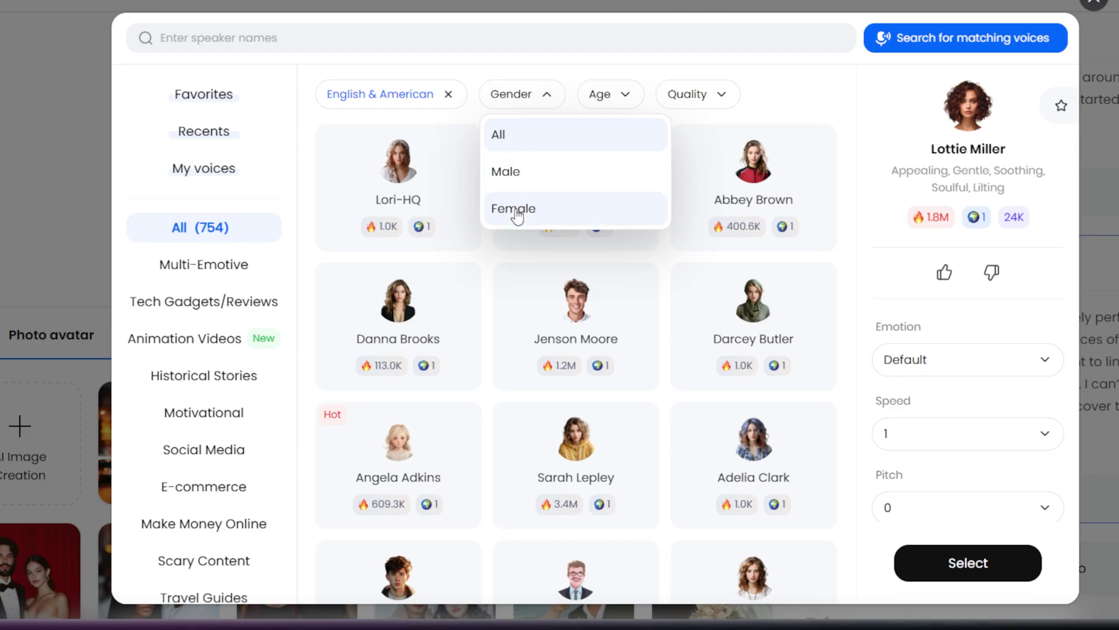
pyautogui.click(511, 208)
pyautogui.scroll(-6, 583, 356)
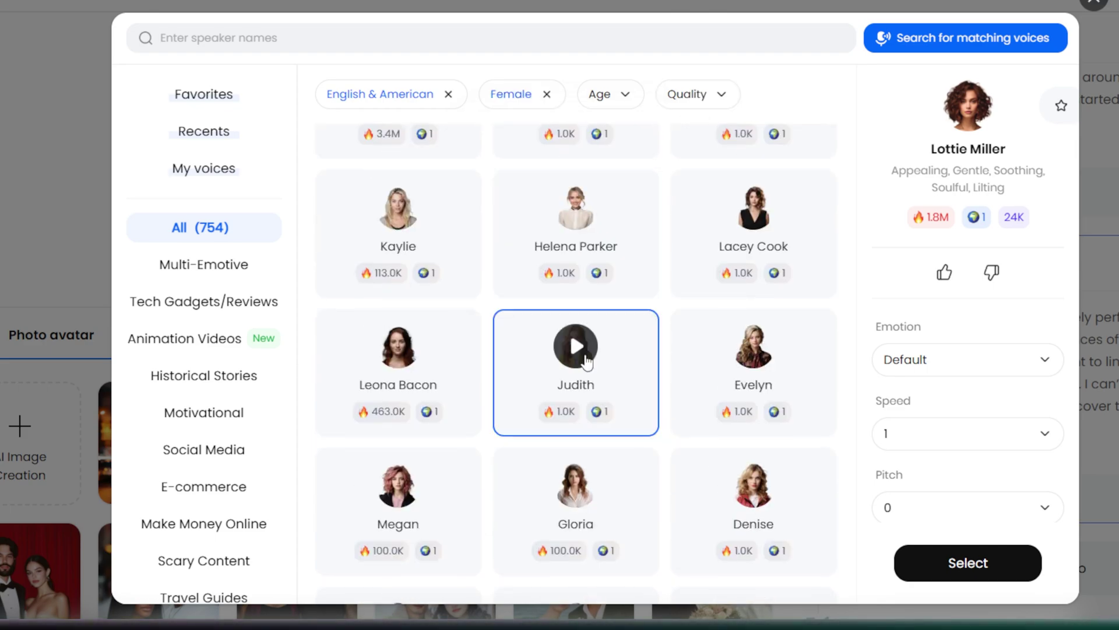
pyautogui.click(725, 104)
pyautogui.click(715, 176)
# Step: Assign the Dimitri voice from the filtered library to Character 2
pyautogui.scroll(-8, 691, 317)
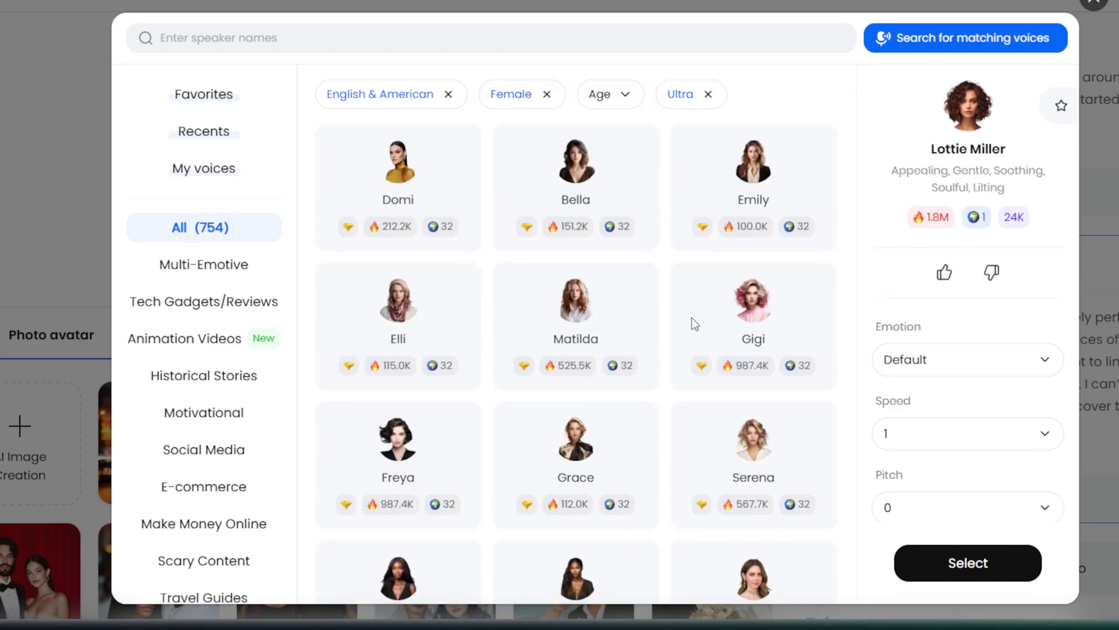
pyautogui.scroll(-2, 693, 324)
pyautogui.click(400, 420)
pyautogui.click(968, 562)
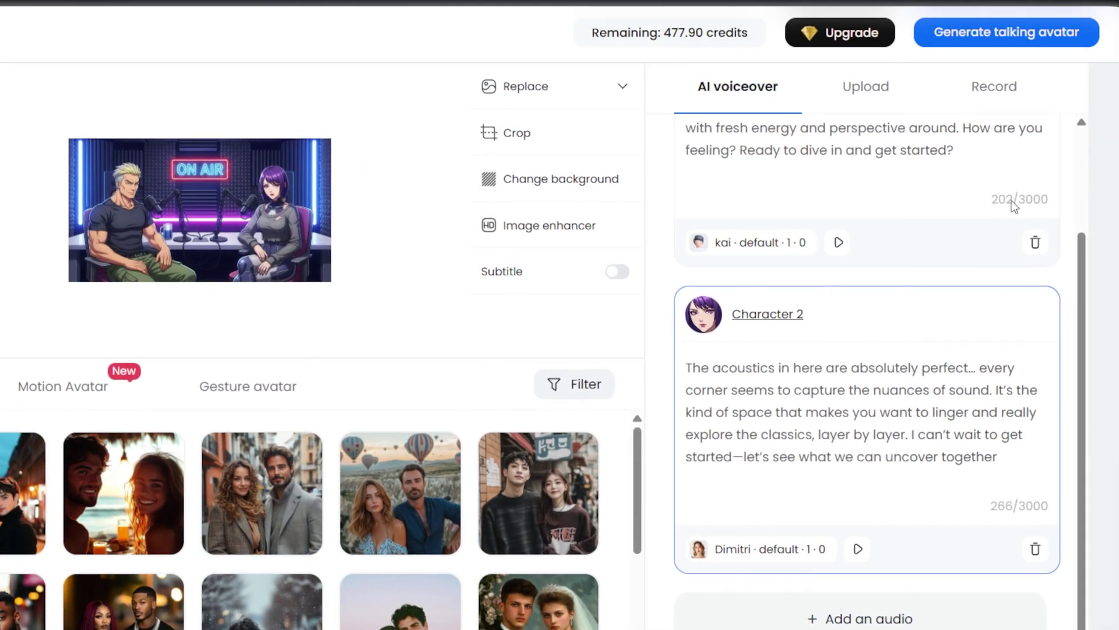
# Step: Generate the two-character talking avatar from the podcast studio image
pyautogui.click(999, 32)
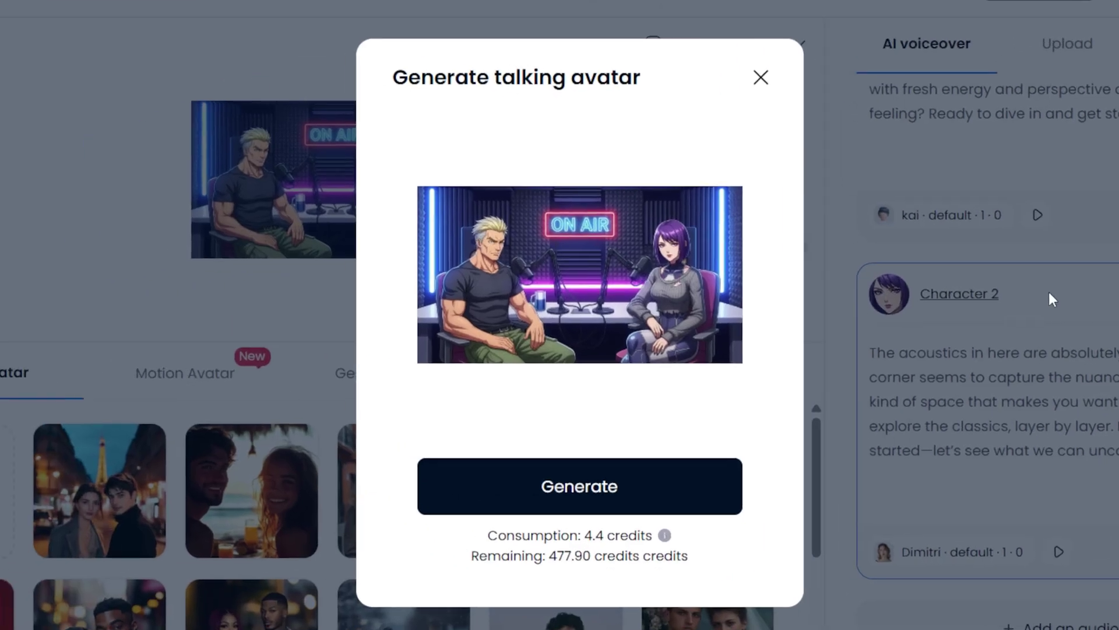
pyautogui.click(627, 495)
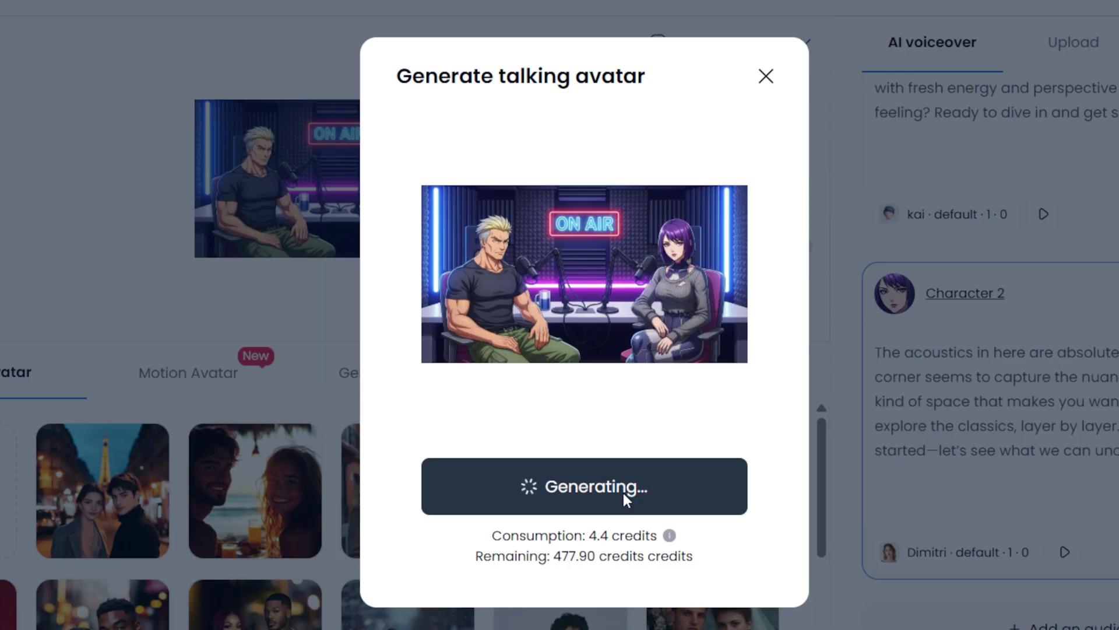